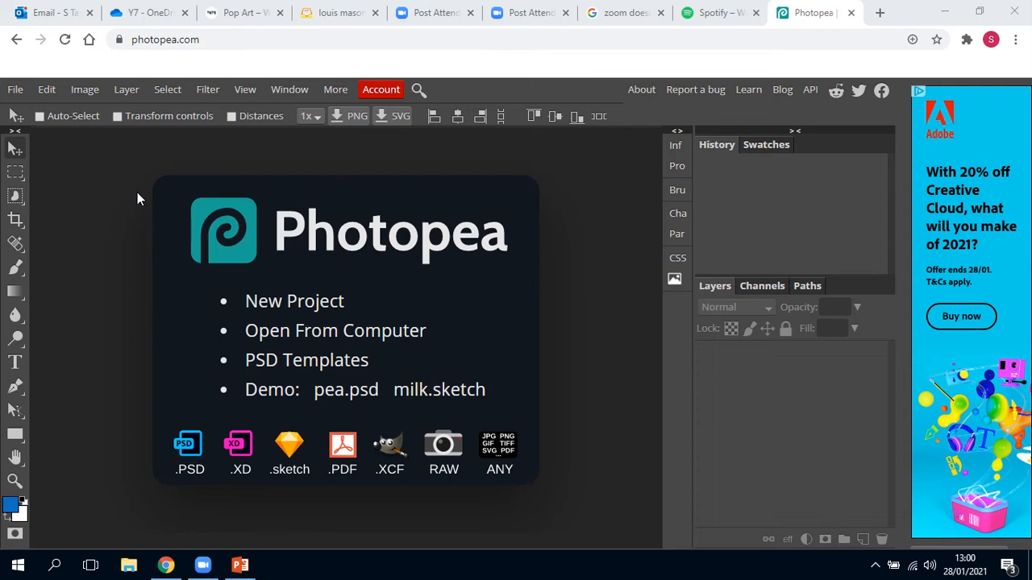
Open the portrait photo IMG_1749.jpg from the OneDrive_1_10-01-2021 folder.
left_click(19, 90)
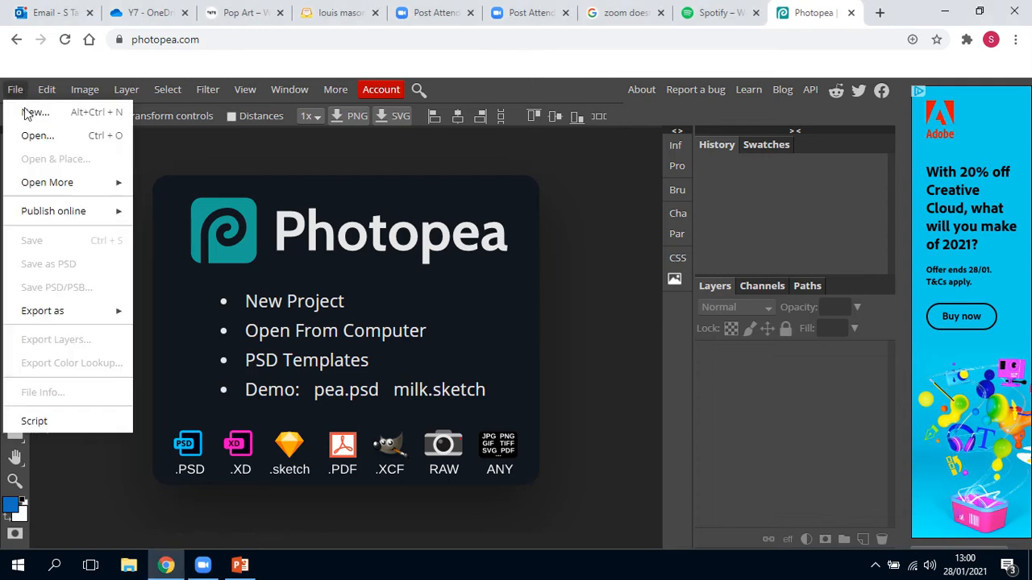
left_click(35, 135)
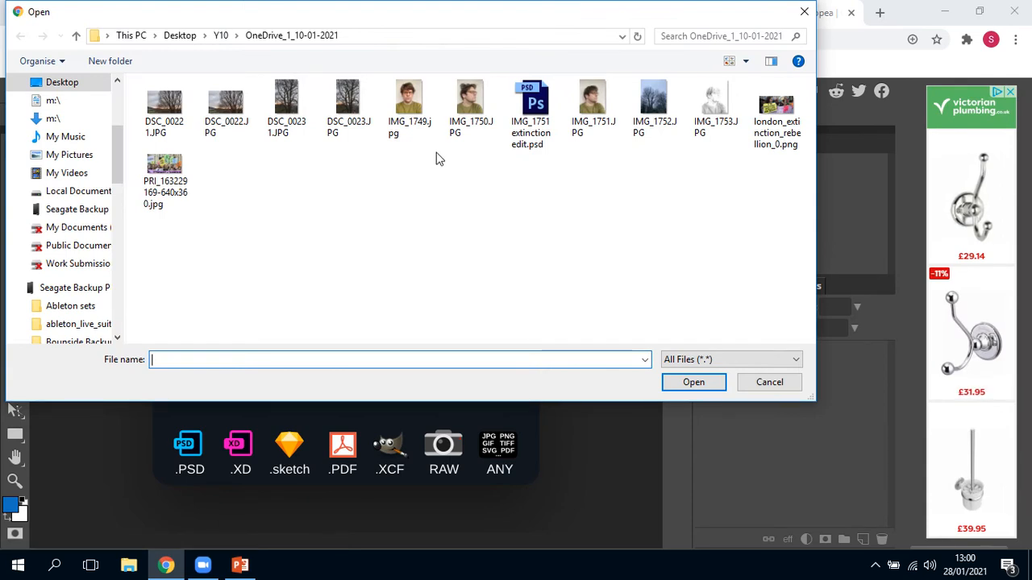
double_click(408, 100)
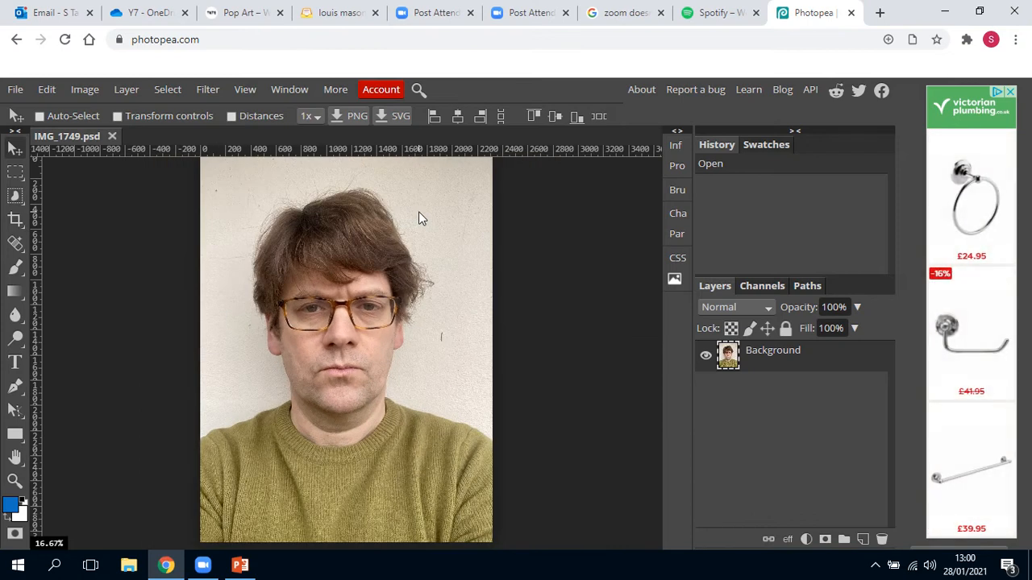
Apply a Threshold adjustment with a level of 103 to the portrait photo.
left_click(84, 89)
mouse_move(111, 114)
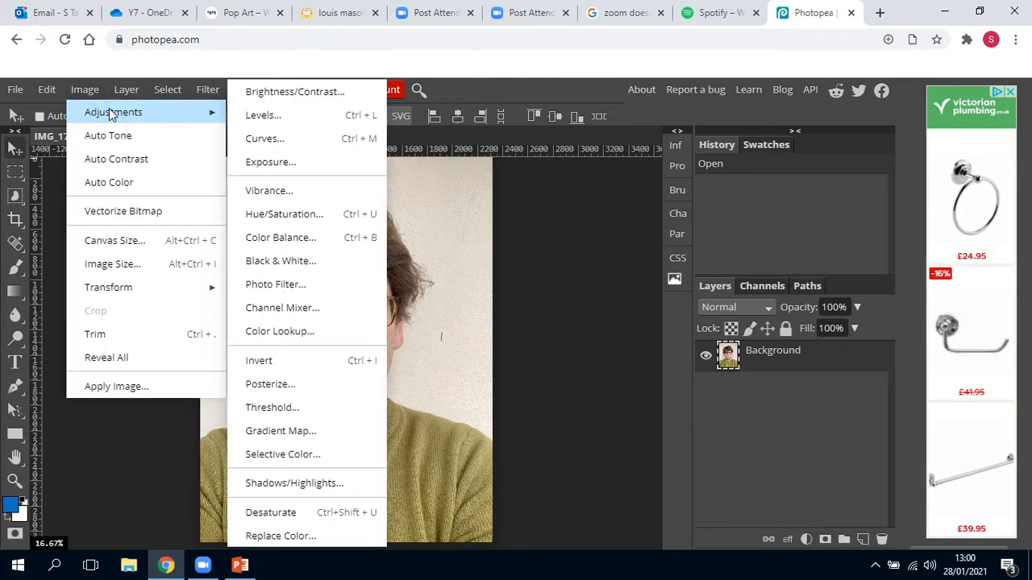
left_click(300, 407)
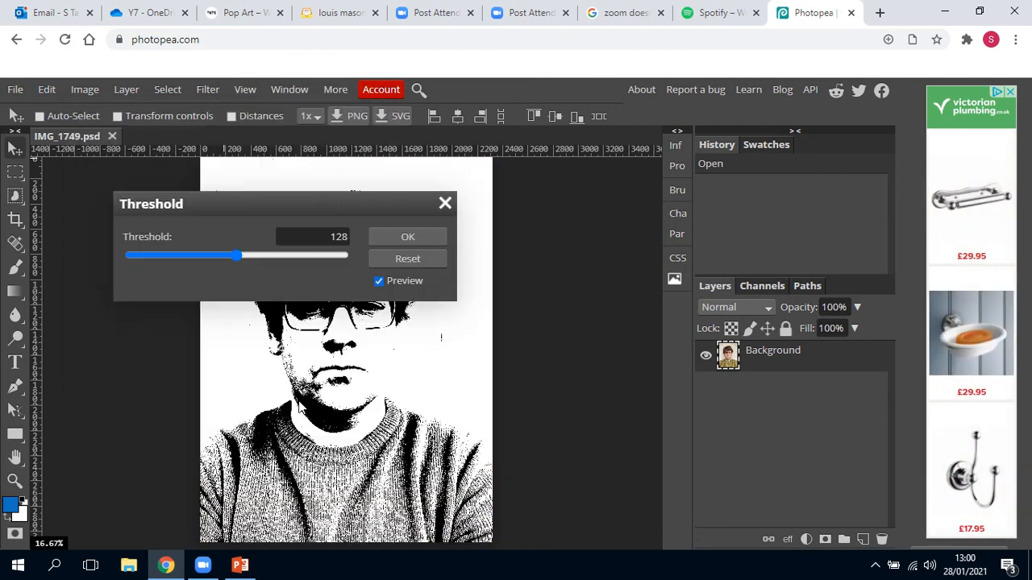
left_click_drag(339, 204, 769, 143)
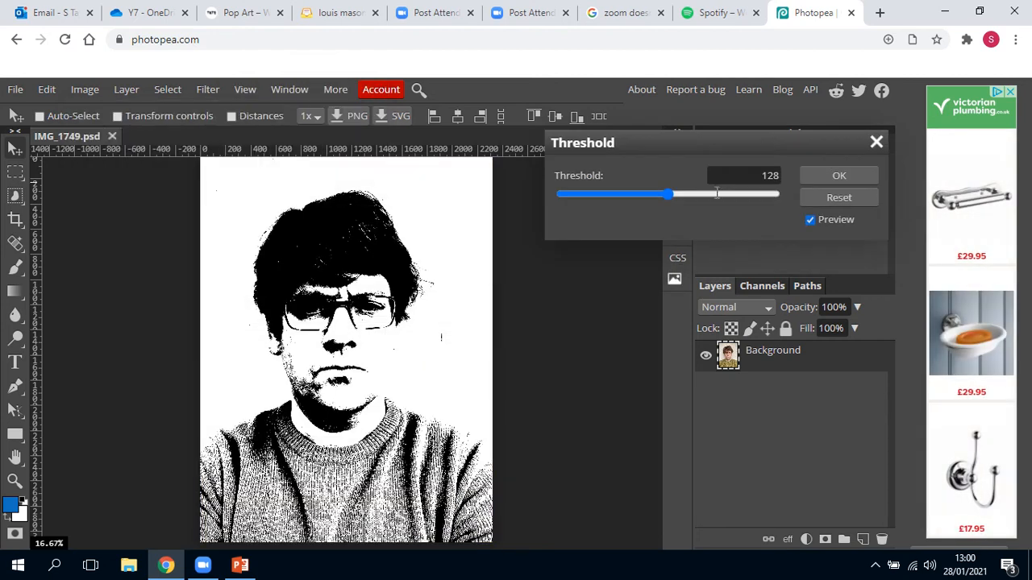
left_click_drag(668, 194, 649, 201)
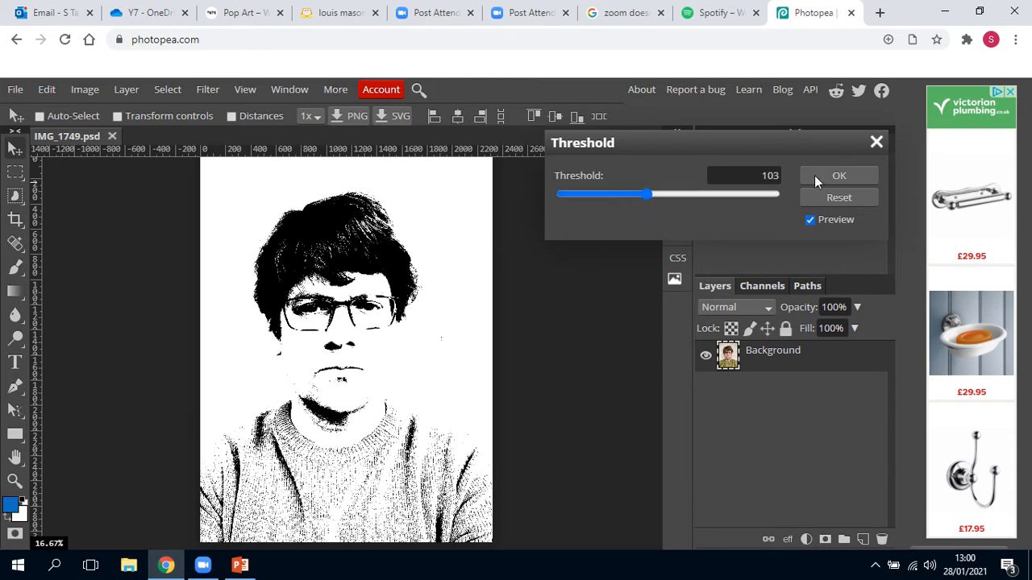
left_click(840, 176)
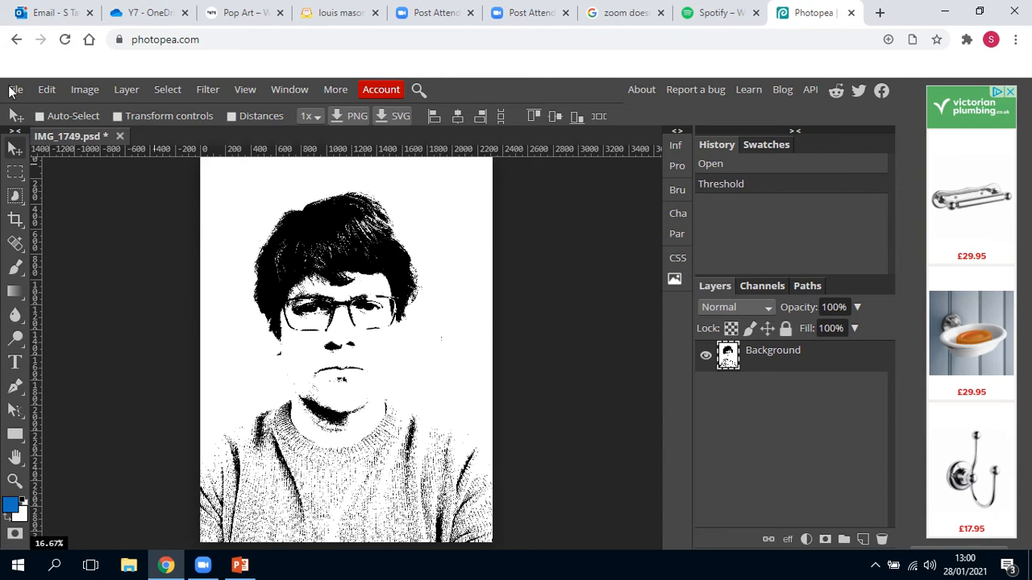
Export the black-and-white portrait as a JPG named "IMG_1749 1 .jpg" in the Psychedelic poster design folder.
left_click(13, 90)
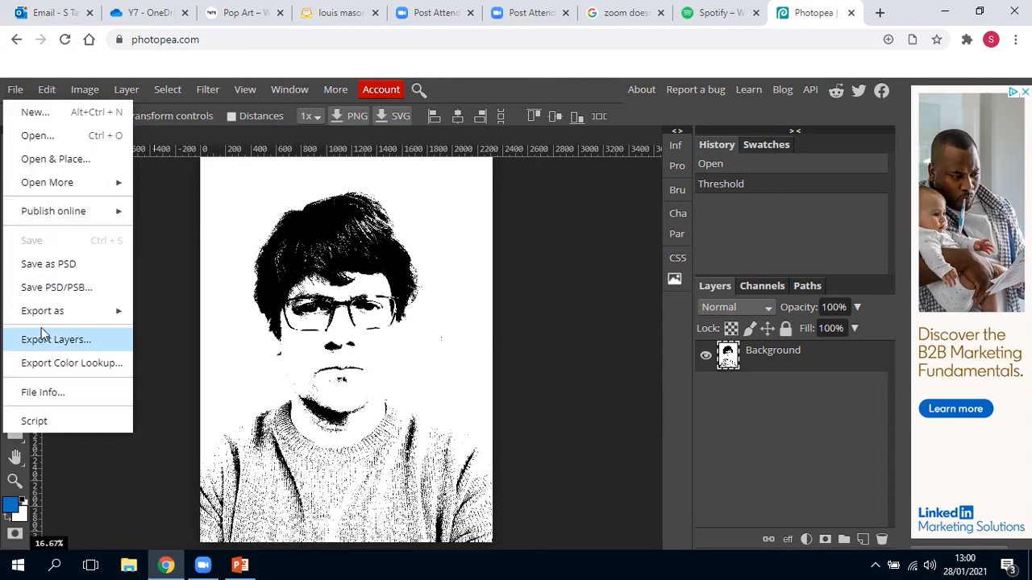
mouse_move(44, 320)
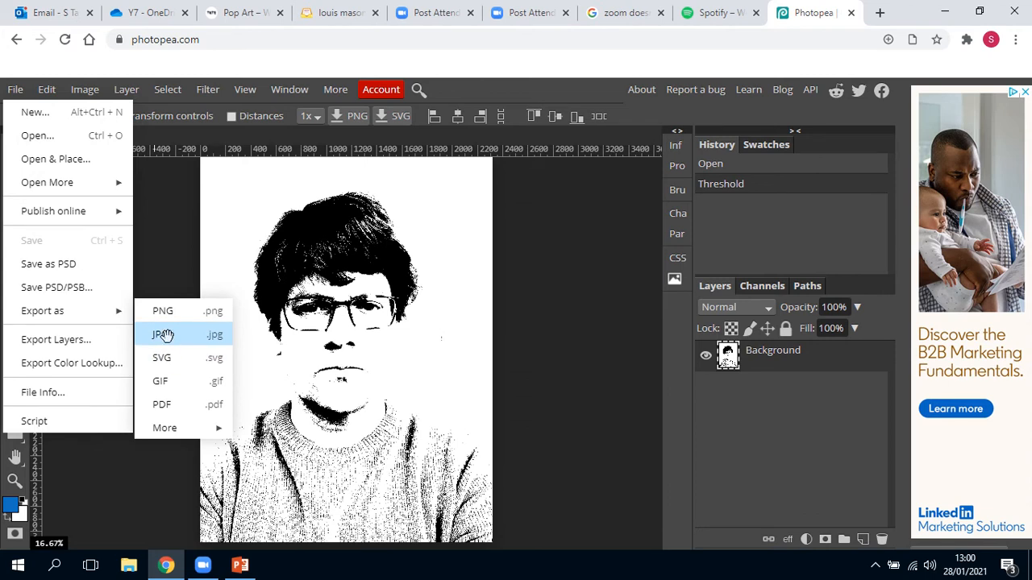
left_click(168, 337)
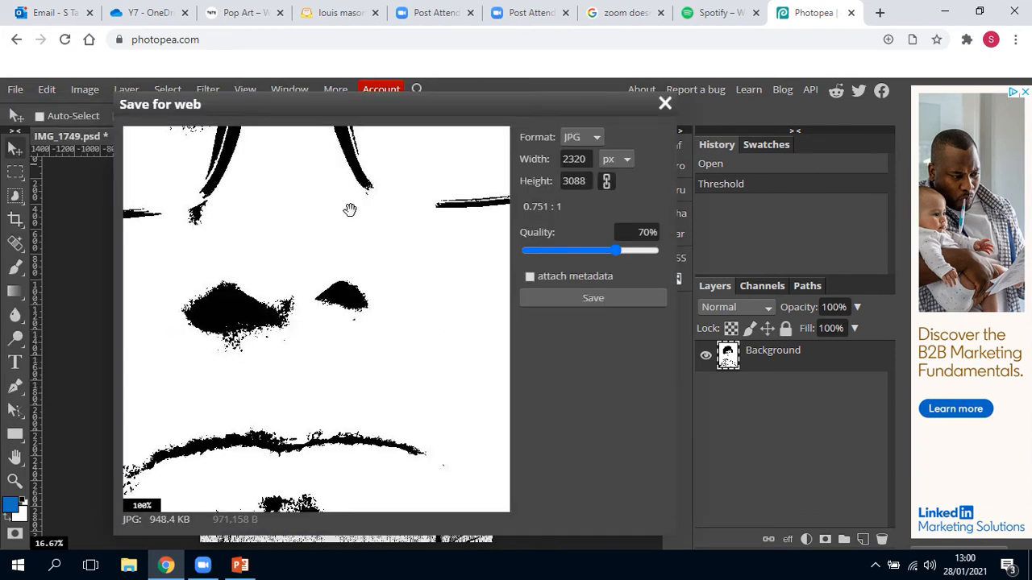
left_click(594, 300)
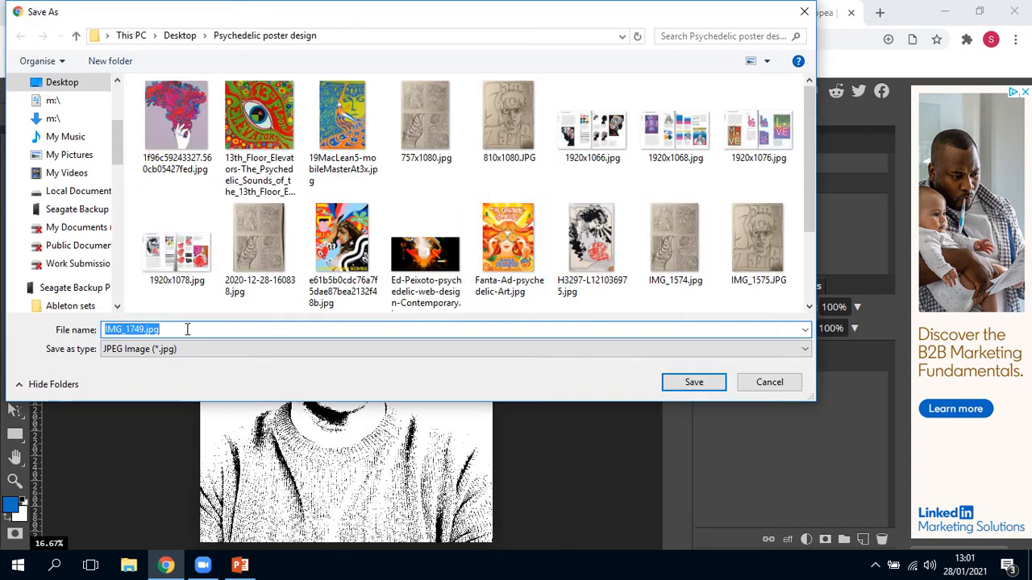
left_click(145, 332)
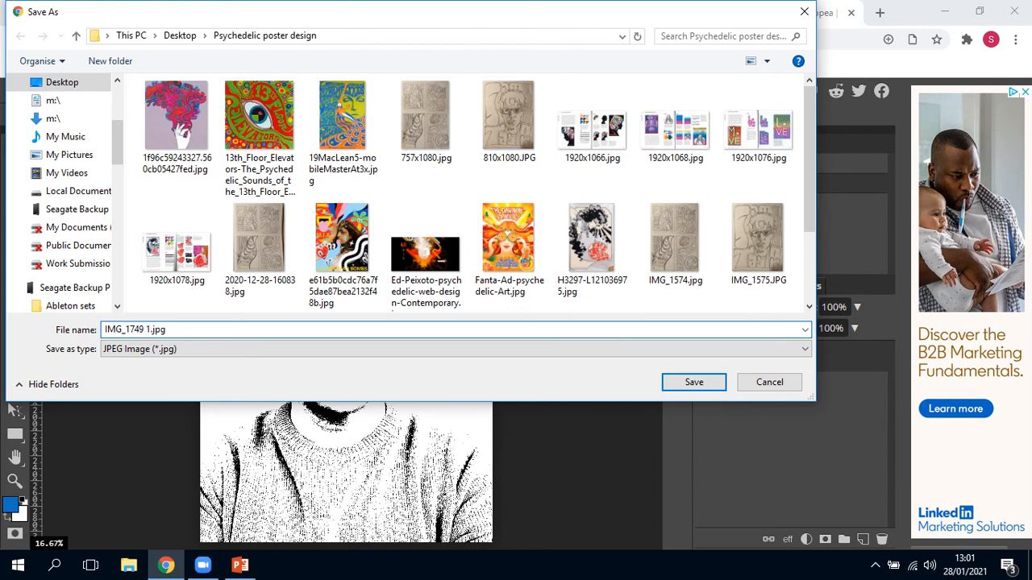
left_click(713, 384)
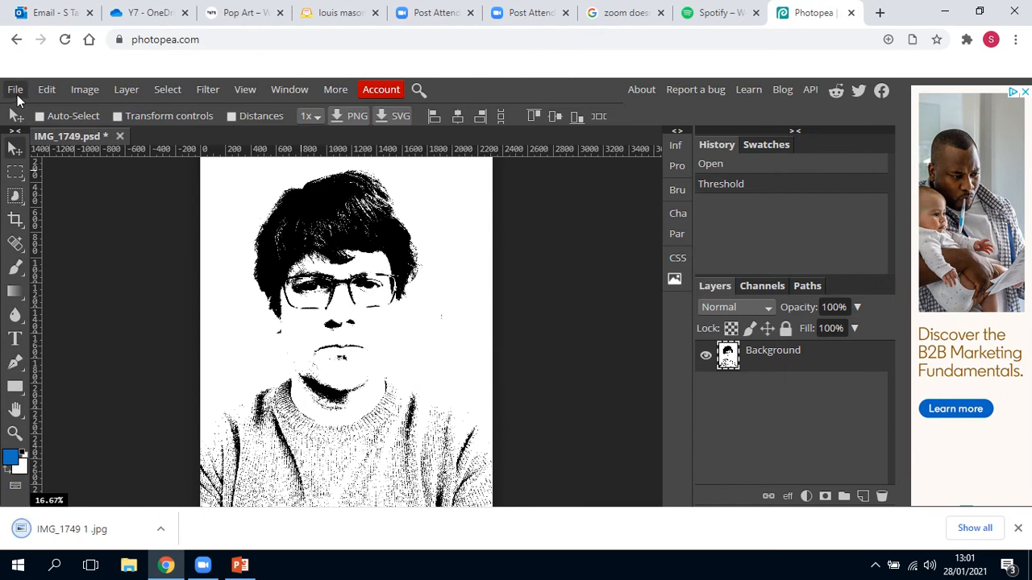
Undo the Threshold adjustment on the portrait photo.
left_click(46, 90)
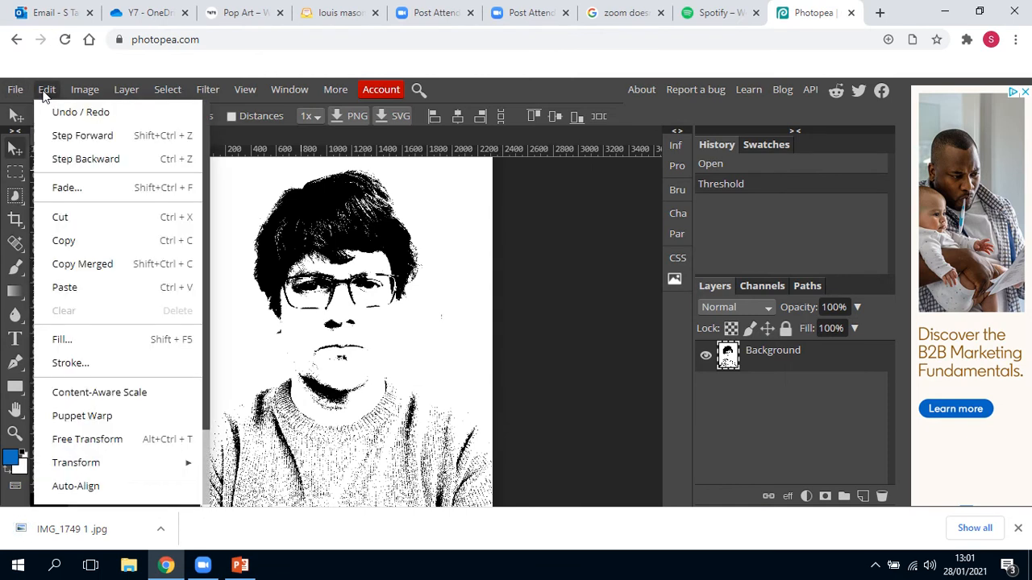
mouse_move(14, 92)
left_click(46, 91)
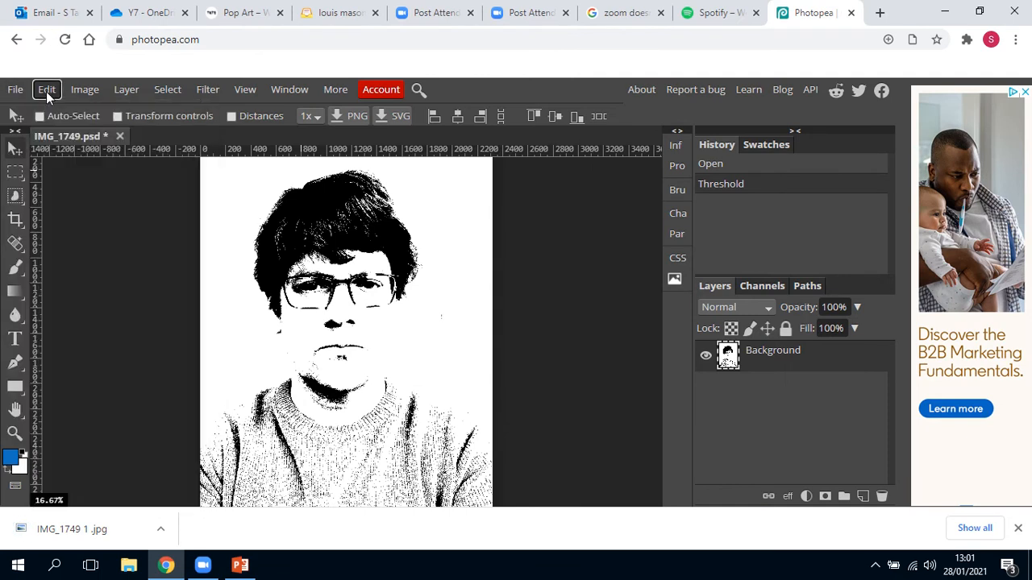
key("ctrl+z")
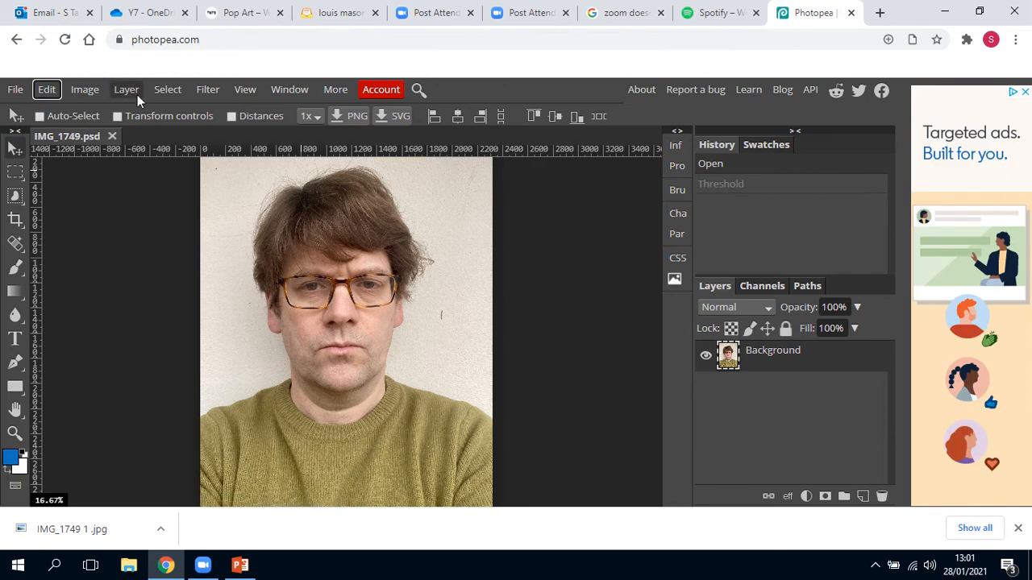
Apply a darker Threshold adjustment with a level of 132 to the original portrait photo.
left_click(90, 95)
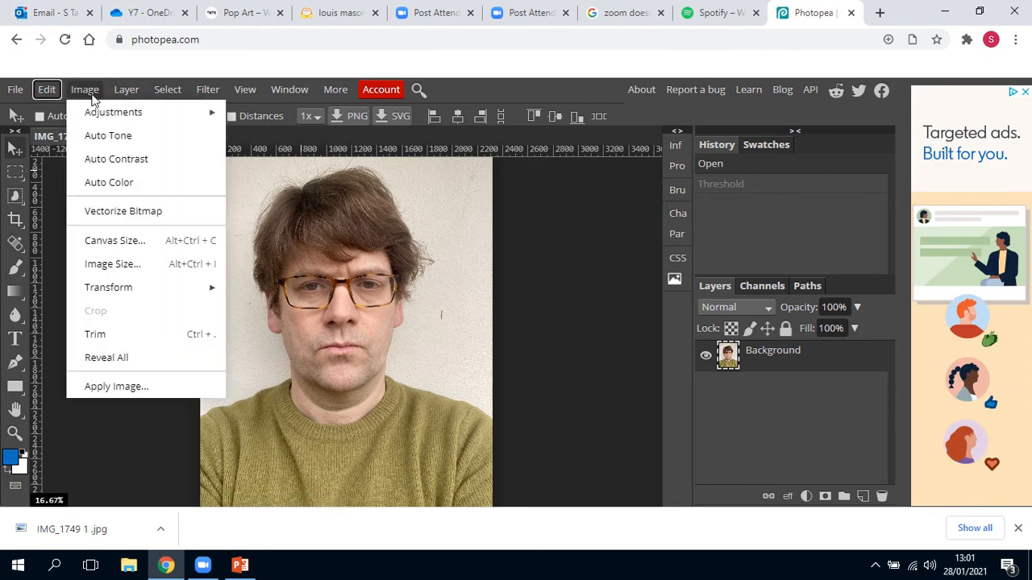
mouse_move(121, 112)
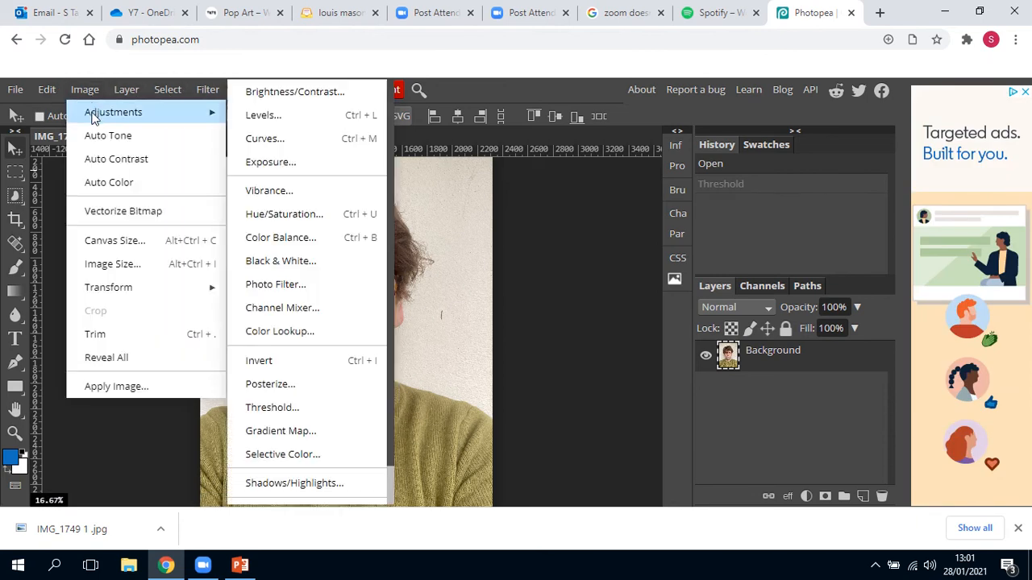
left_click(272, 407)
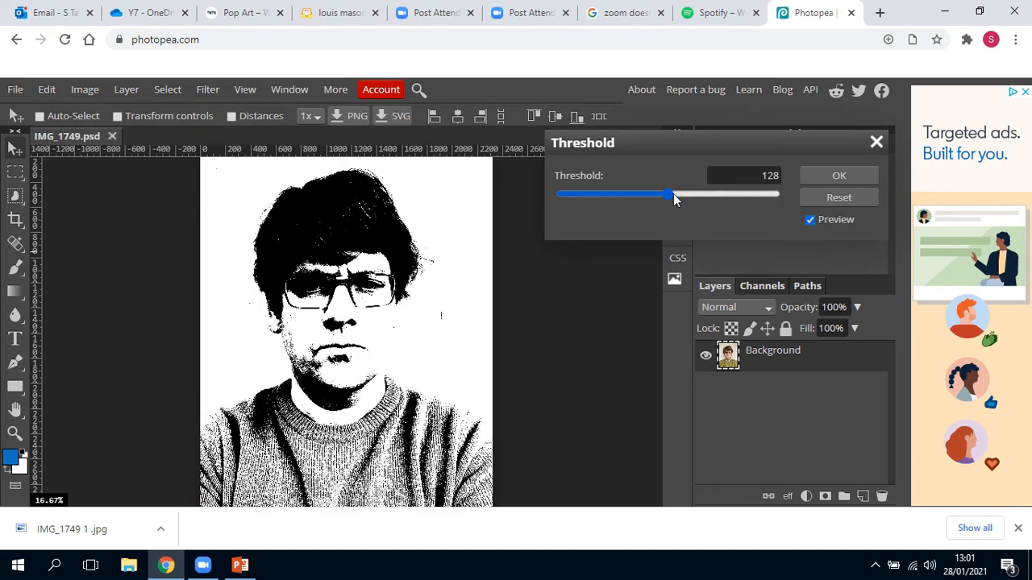
mouse_move(668, 196)
left_mouse_down()
mouse_move(646, 196)
mouse_move(672, 196)
left_mouse_up()
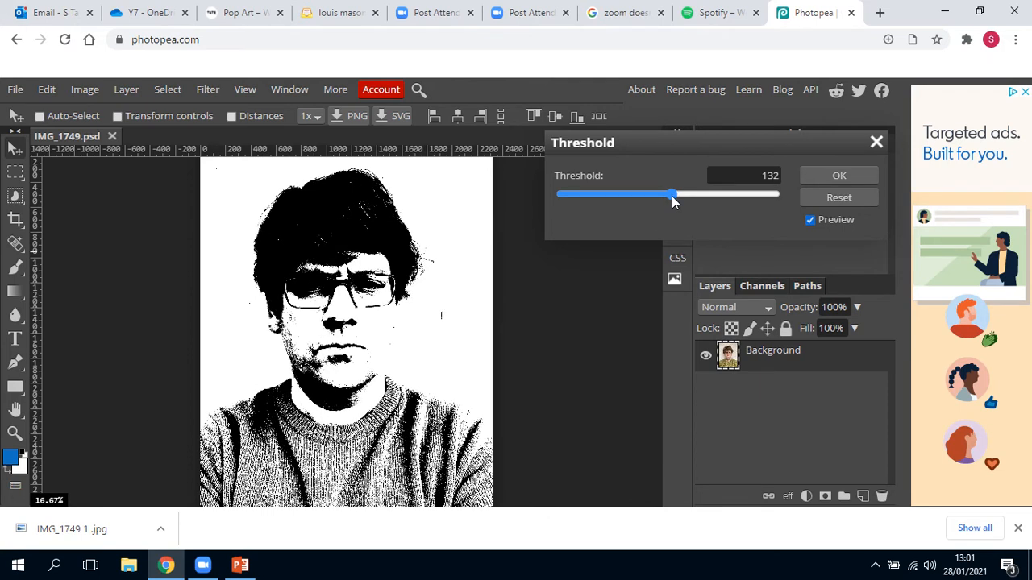
left_click(839, 175)
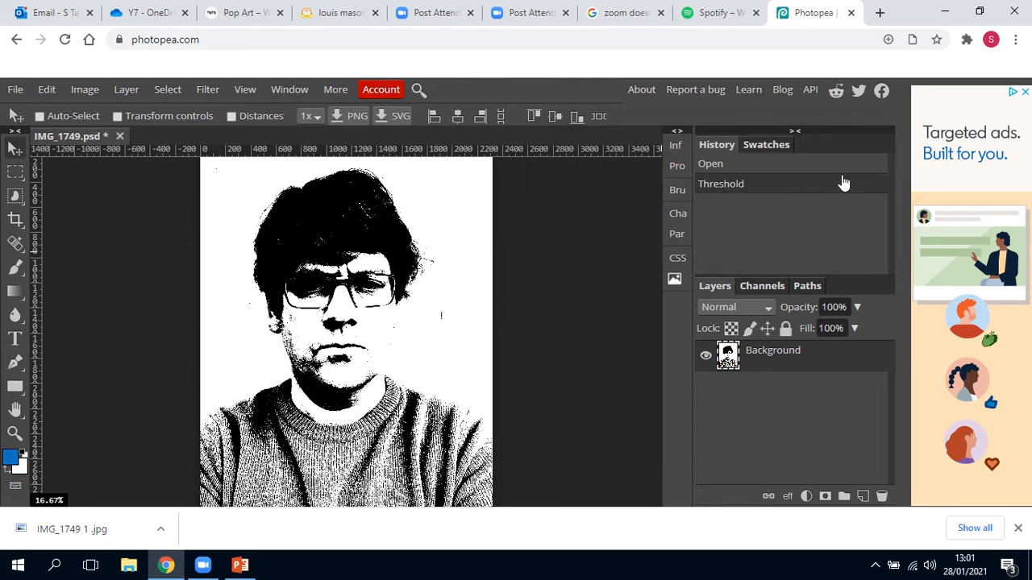
Export the darker threshold version as a JPG named "IMG_1749 2.jpg" in the Psychedelic poster design folder.
left_click(14, 88)
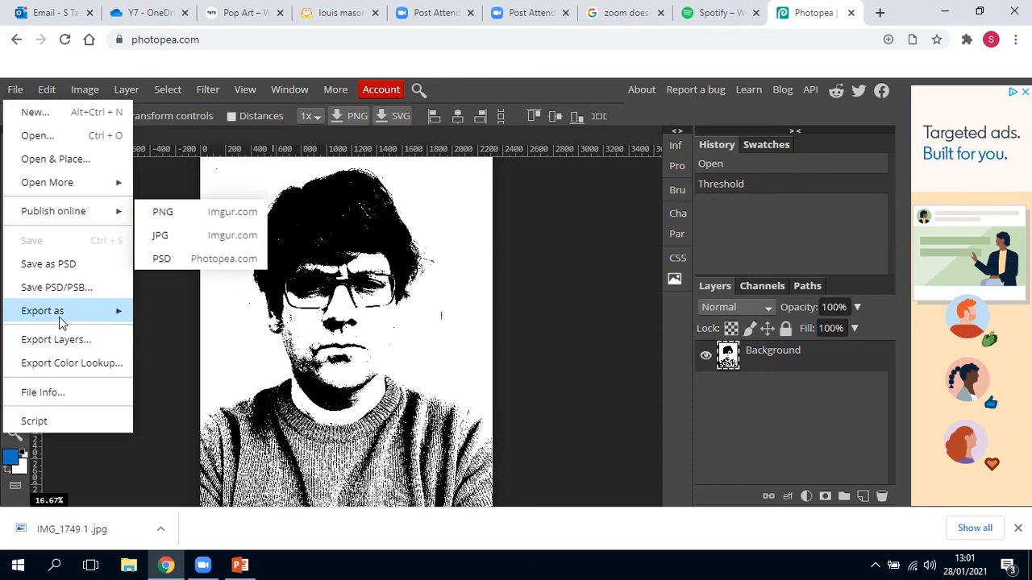
mouse_move(61, 319)
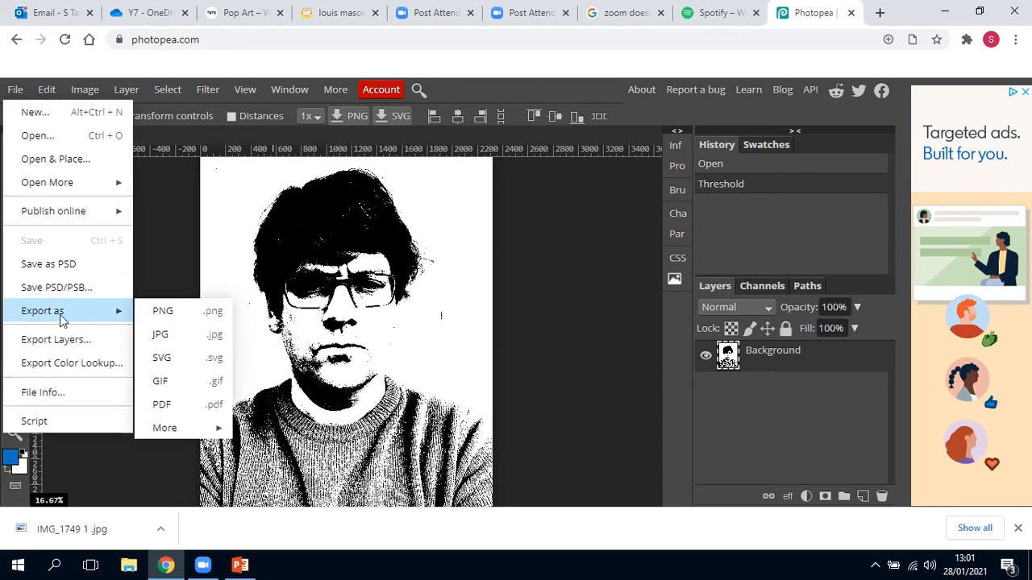
left_click(200, 337)
left_click(593, 286)
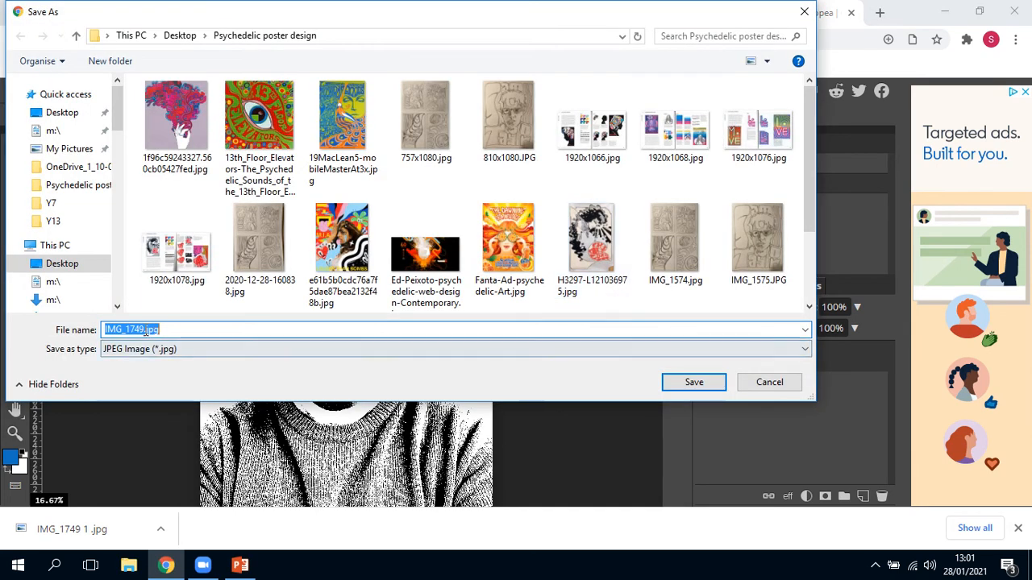
left_click(145, 330)
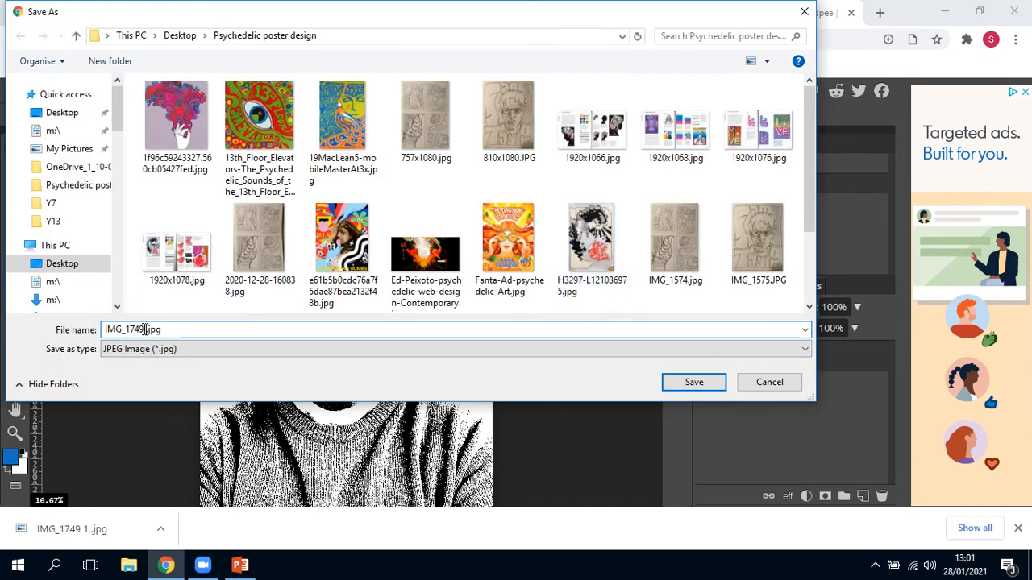
type("2")
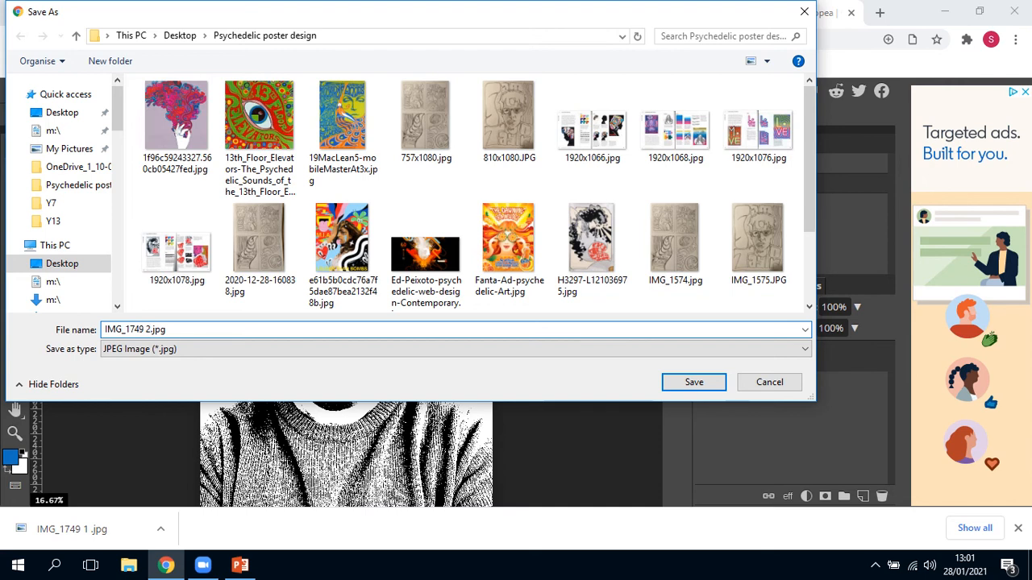
left_click(708, 386)
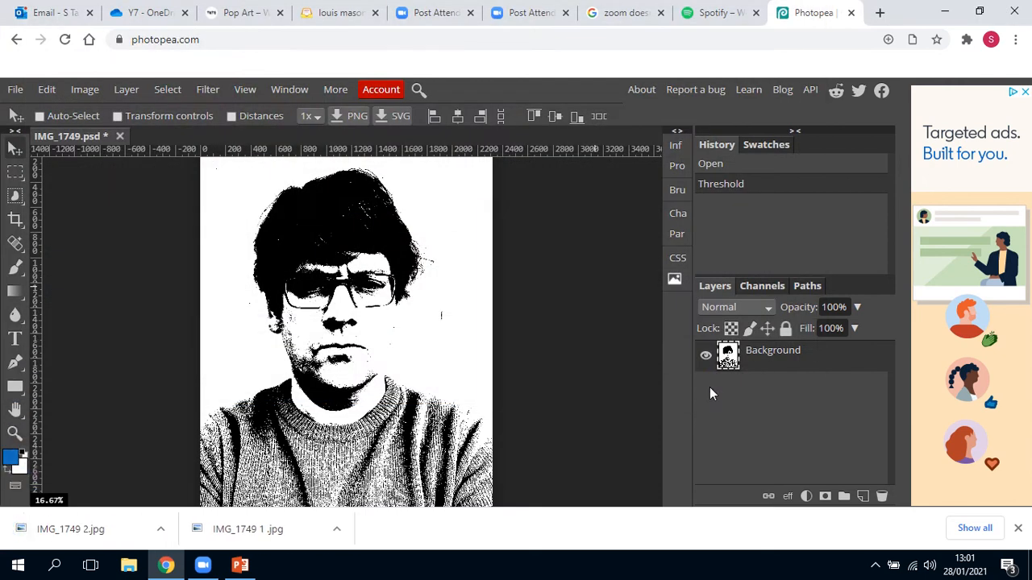
Open "IMG_1749 1 .jpg" and "IMG_1749 2.jpg" together from the Psychedelic poster design folder and switch to the "IMG_1749 1" document.
left_click(16, 89)
left_click(34, 135)
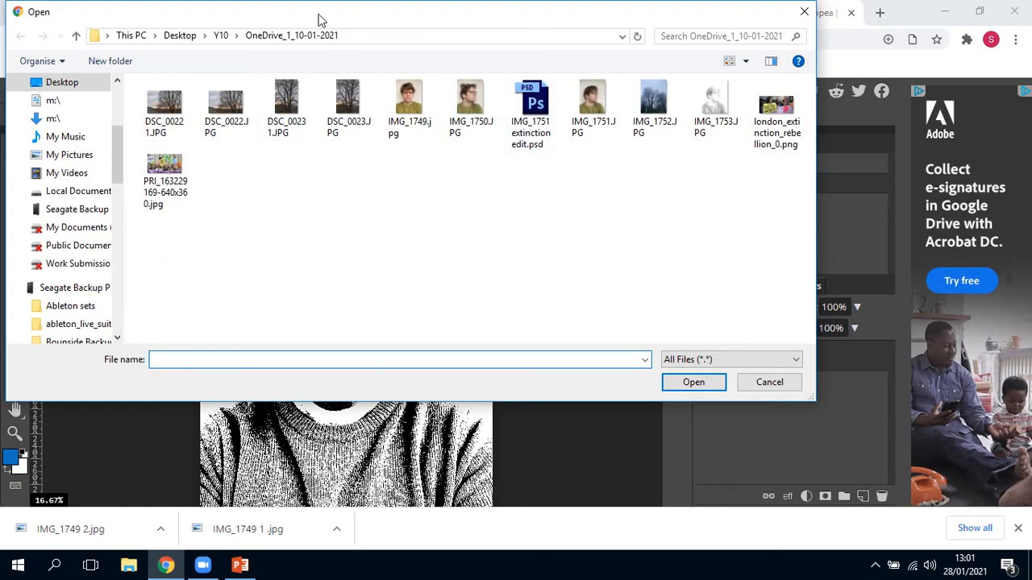
left_click(179, 35)
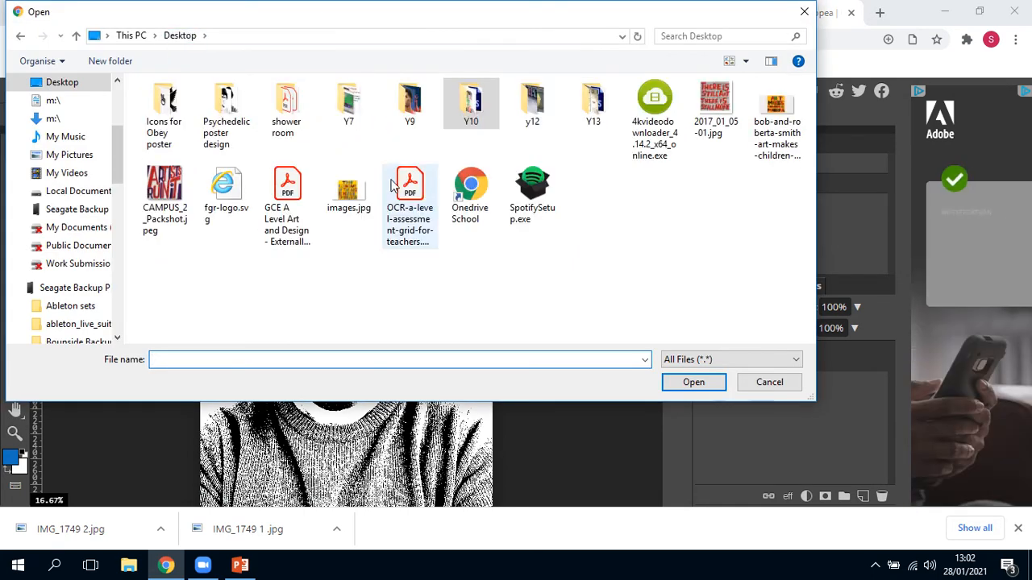
left_click(232, 98)
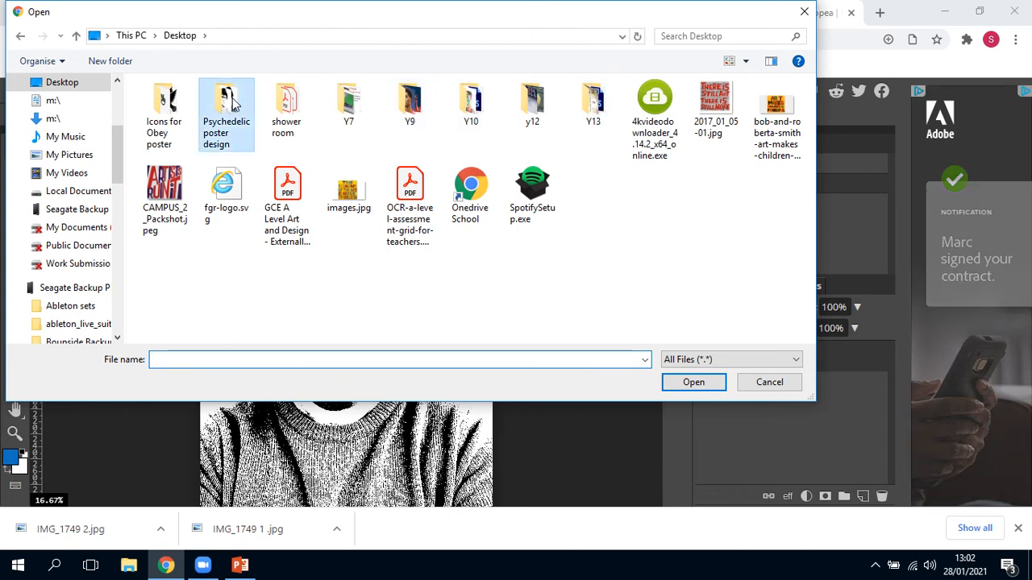
double_click(232, 98)
left_click_drag(806, 151, 803, 239)
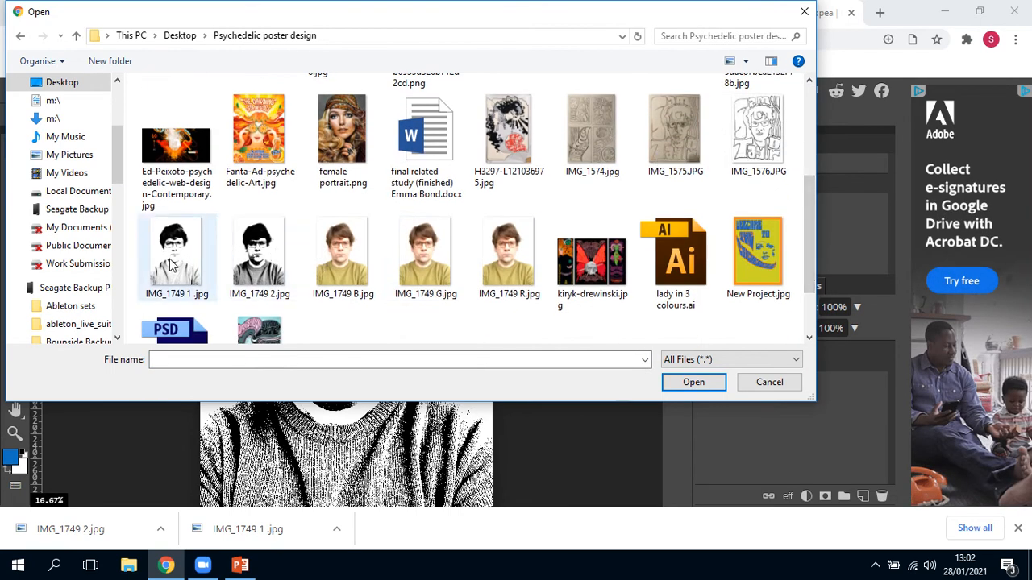
left_click_drag(171, 266, 193, 260)
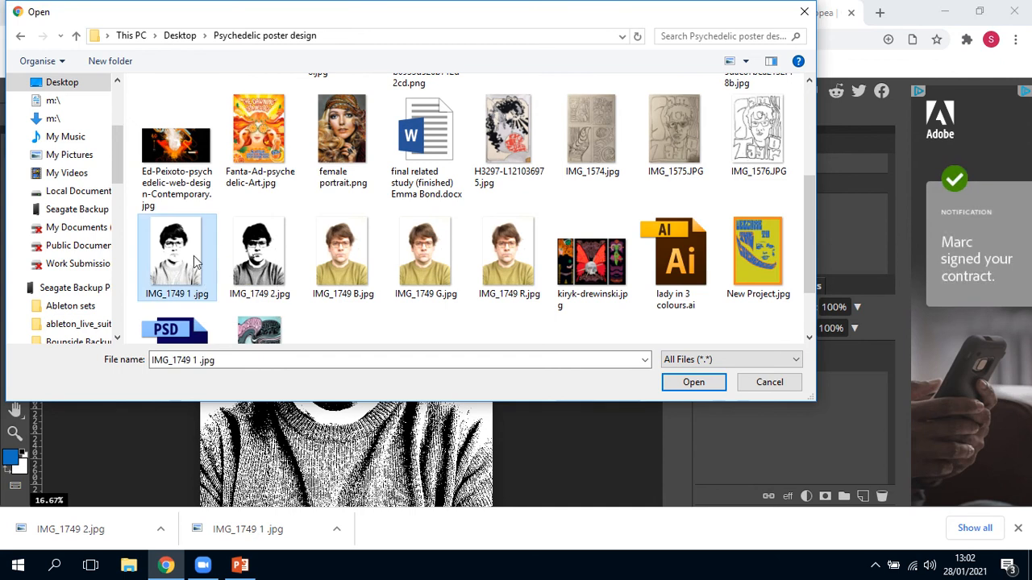
left_click(258, 256, "ctrl")
left_click(686, 385)
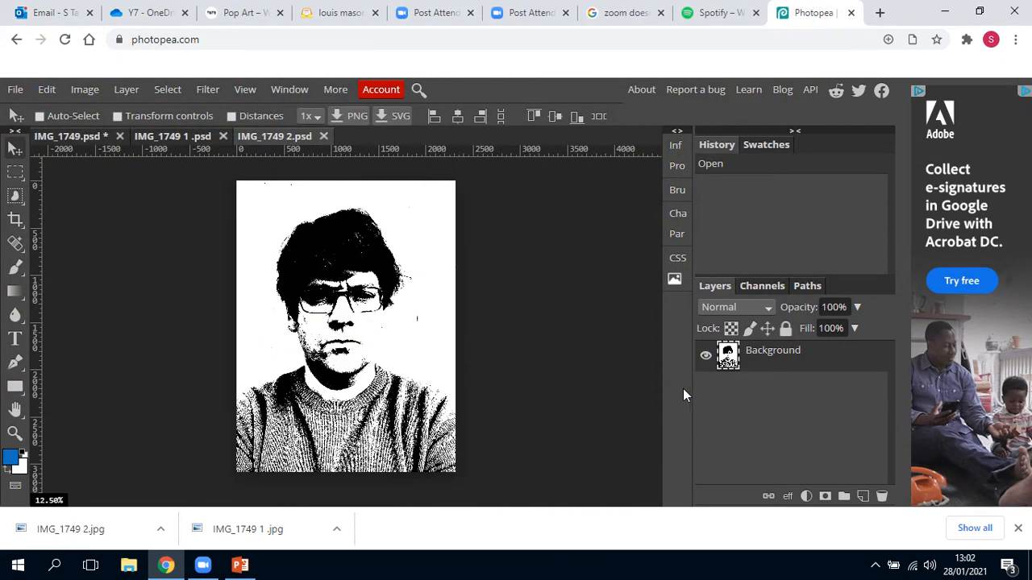
left_click(197, 135)
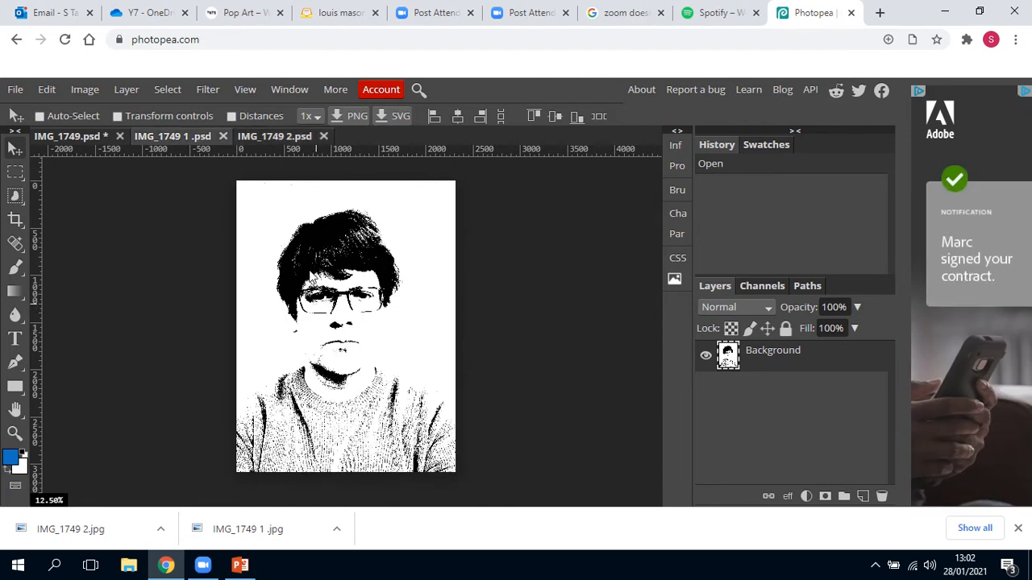
left_click(274, 136)
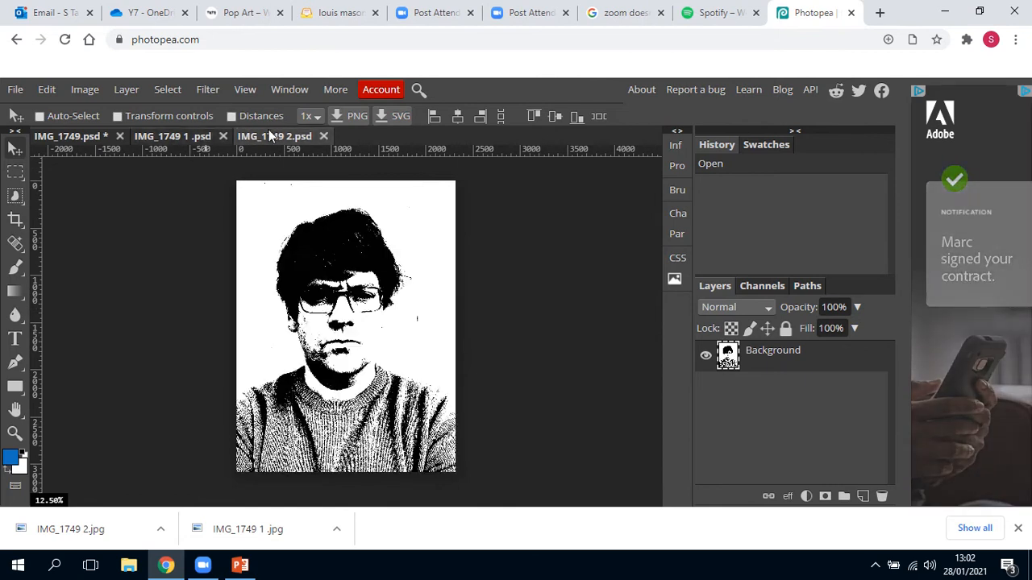
left_click(196, 136)
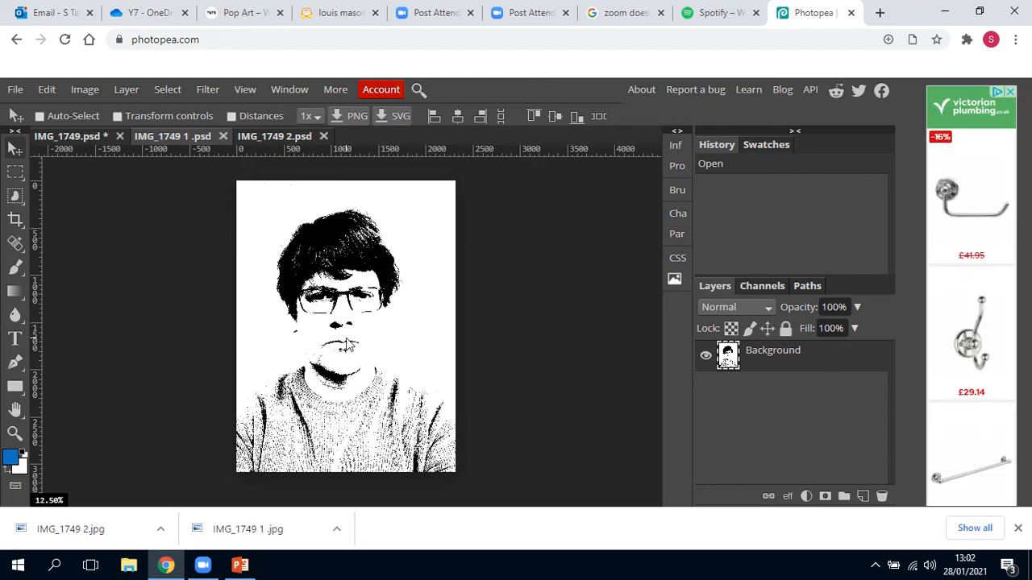
mouse_move(347, 345)
left_mouse_down()
mouse_move(347, 202)
mouse_move(349, 347)
left_mouse_up()
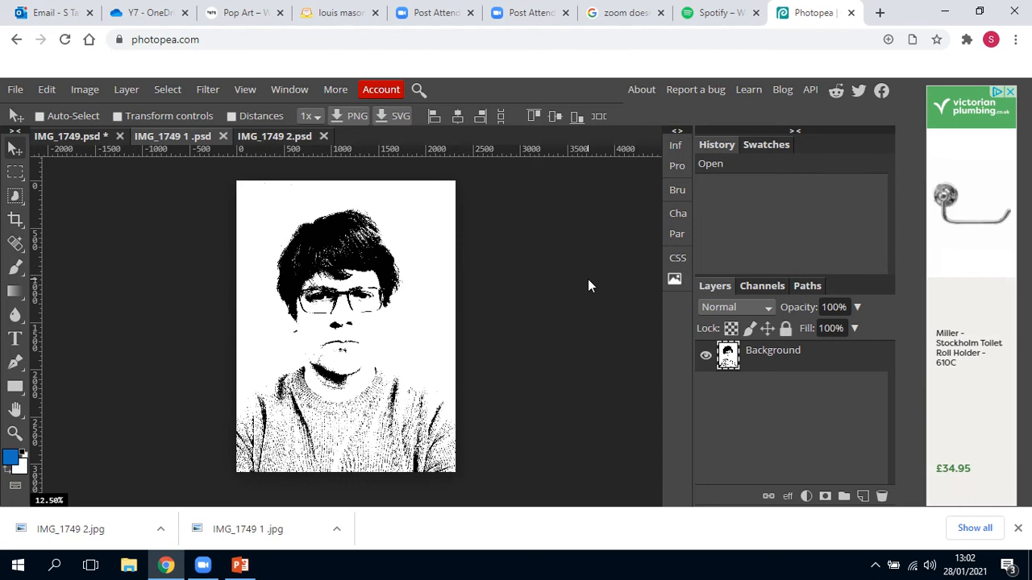
Select all black areas of the portrait in IMG_1749 1 using the Magic Wand with tolerance 16 and Contiguous off.
right_click(17, 222)
left_click(16, 224)
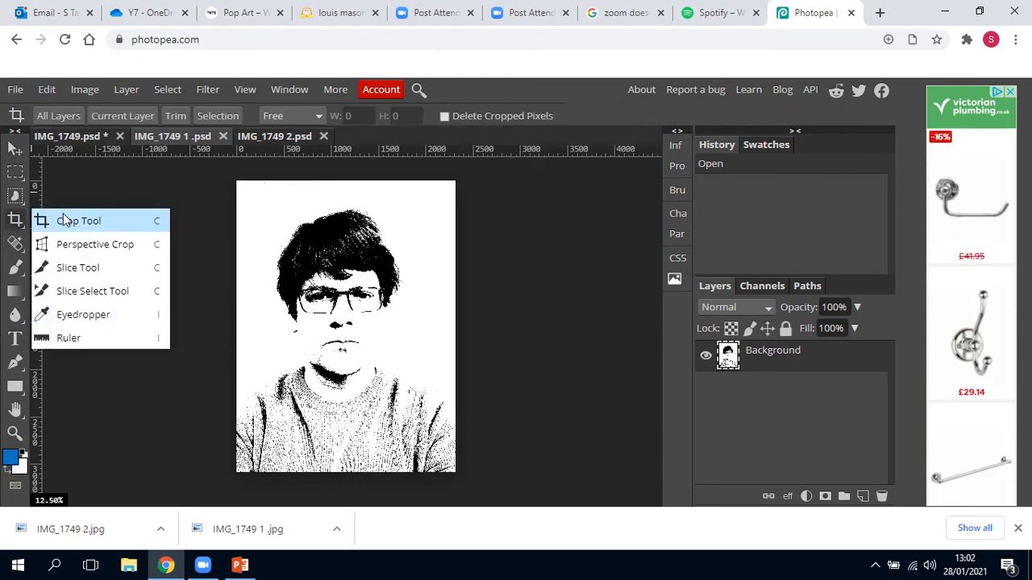
right_click(15, 196)
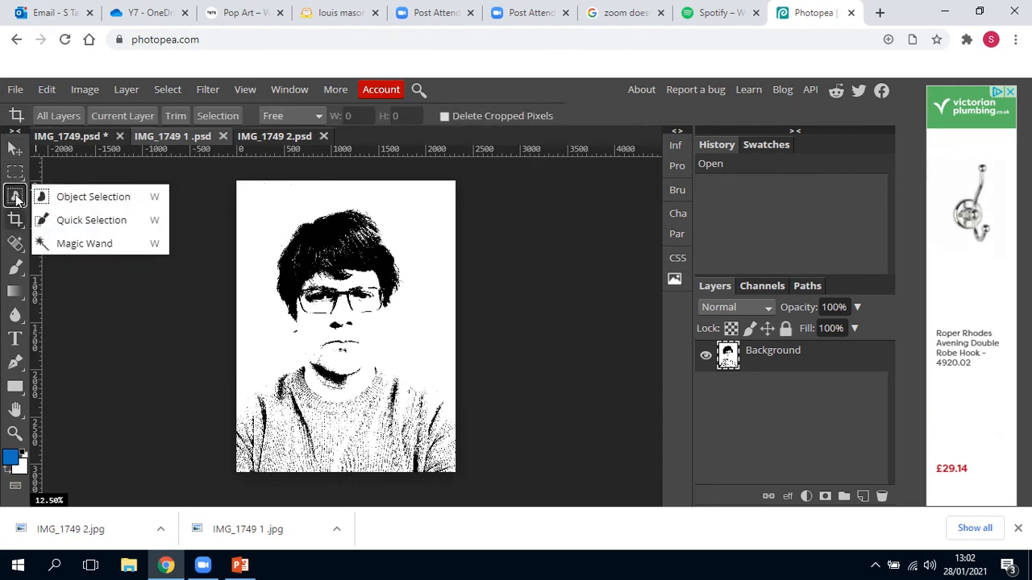
left_click(91, 242)
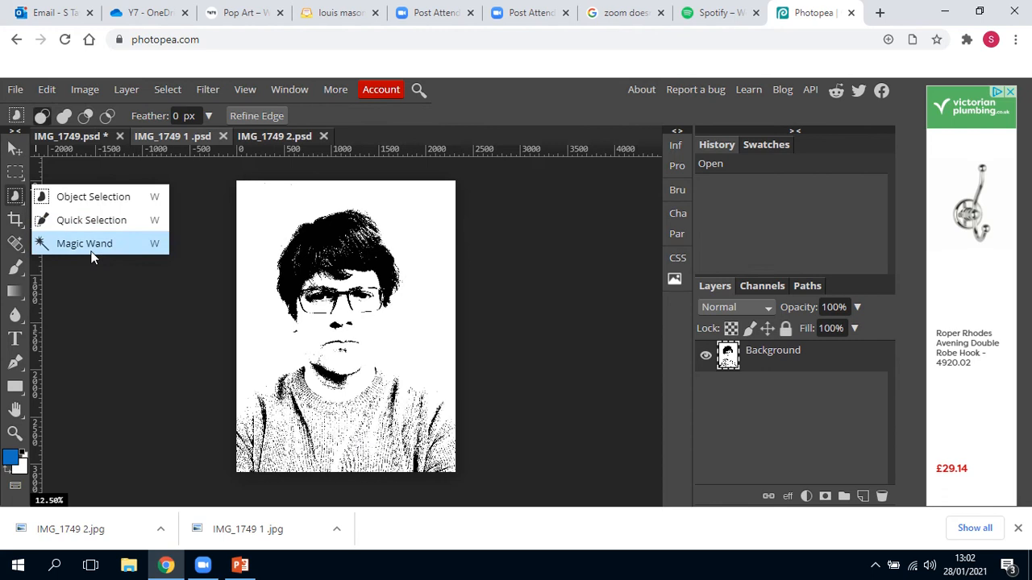
left_click(314, 240)
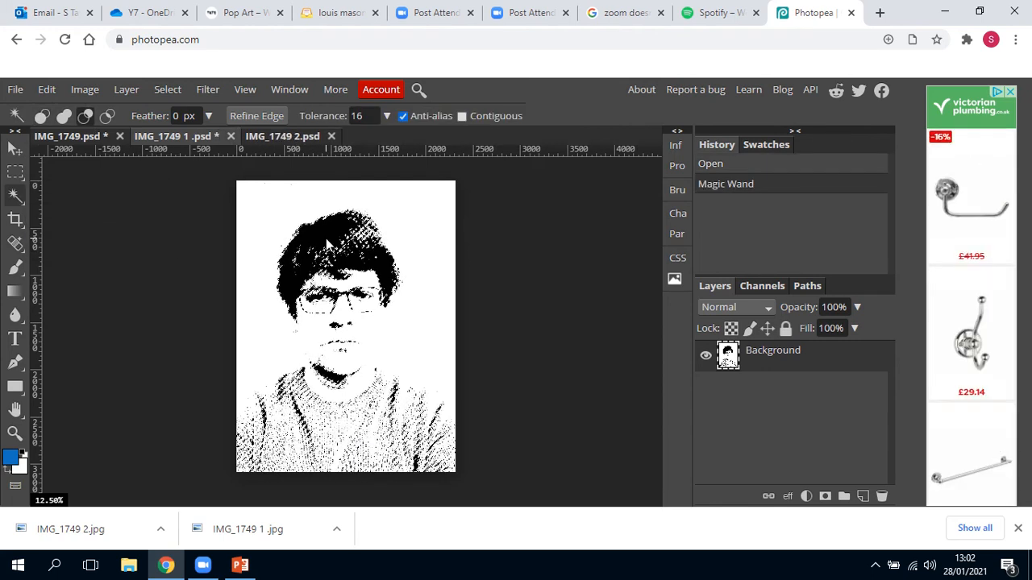
Clear the selection and, with Contiguous on, select only the connected black area of the hair using the Magic Wand.
right_click(327, 239)
left_click(318, 234)
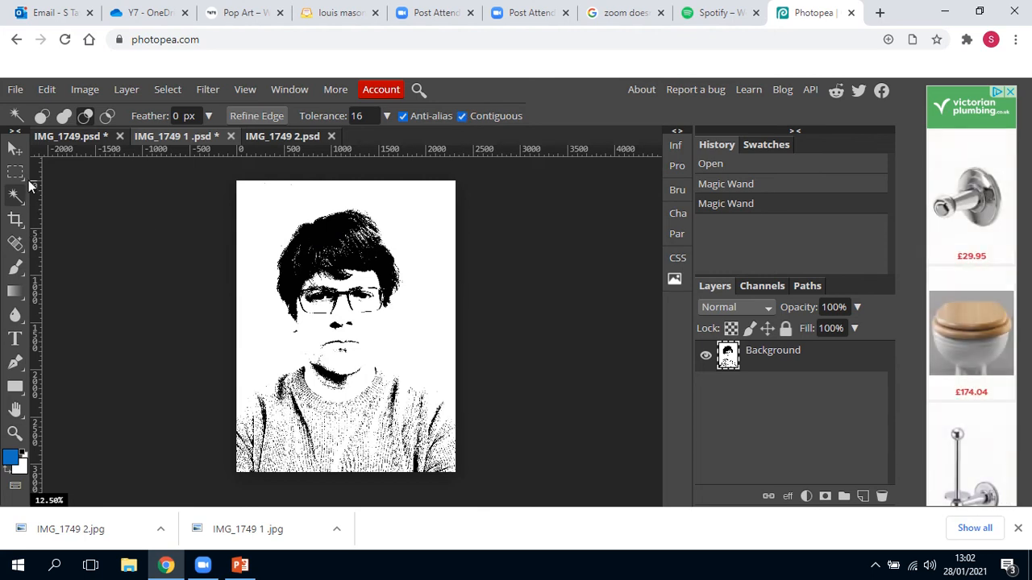
left_click(322, 238)
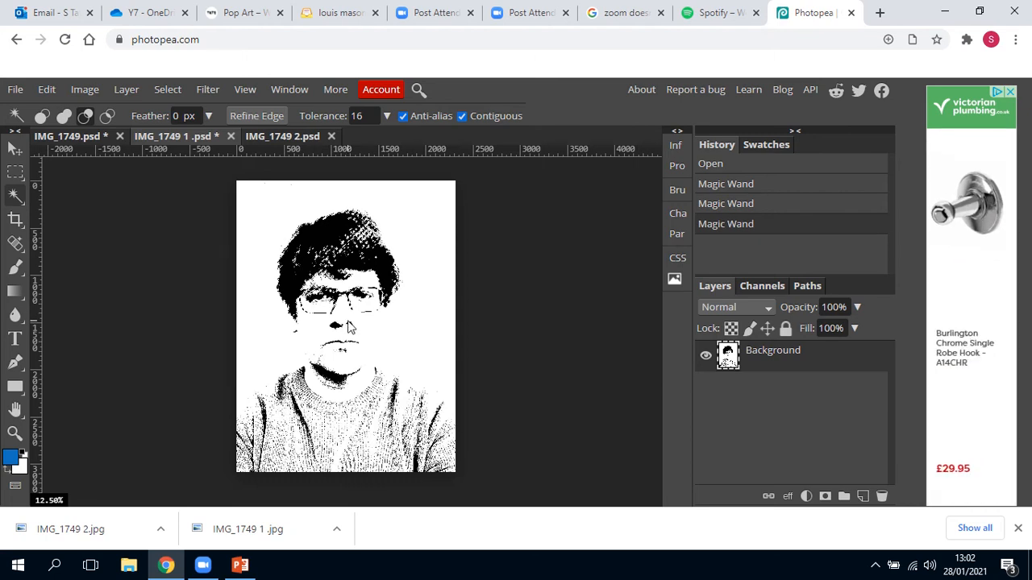
Turn off Contiguous, clear the hair selection and reselect every black area across the portrait with the Magic Wand.
left_click(462, 116)
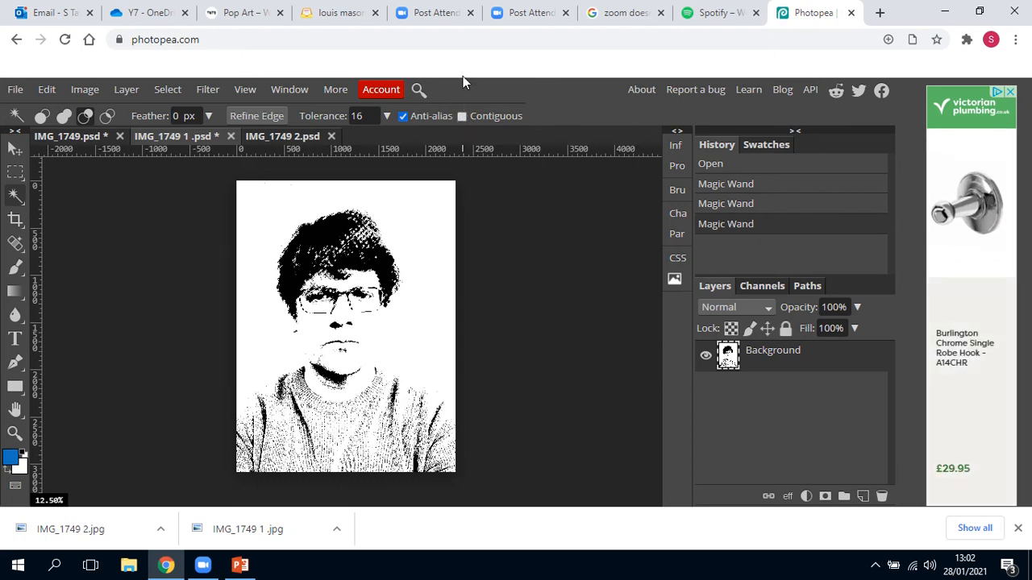
left_click(322, 237)
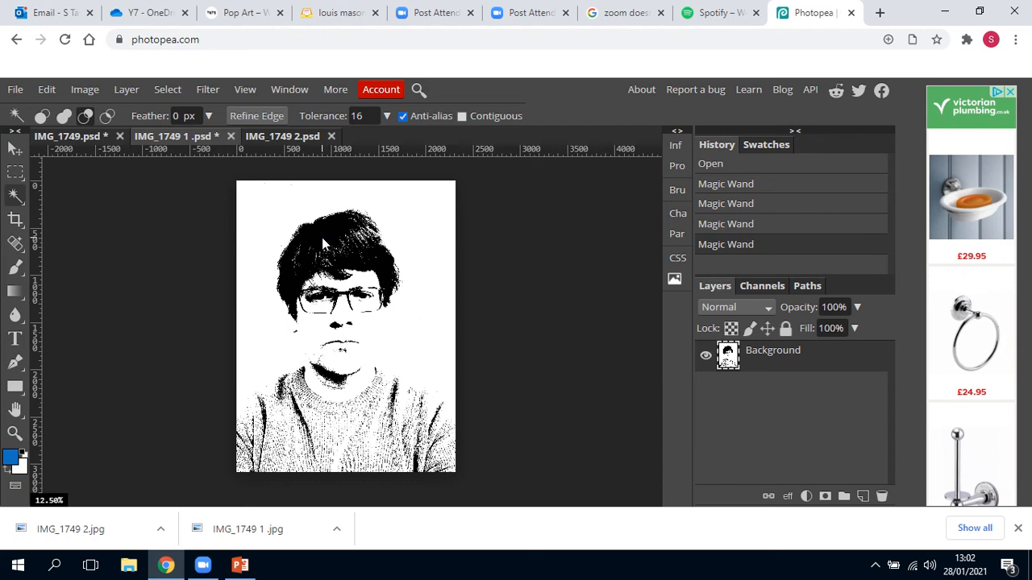
left_click(321, 237)
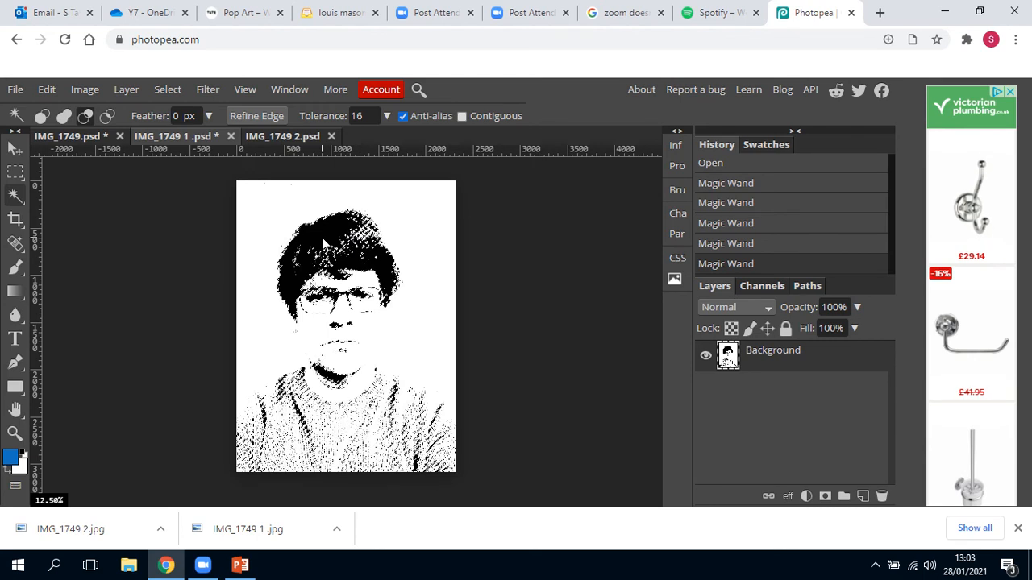
left_click(15, 148)
left_click(319, 239)
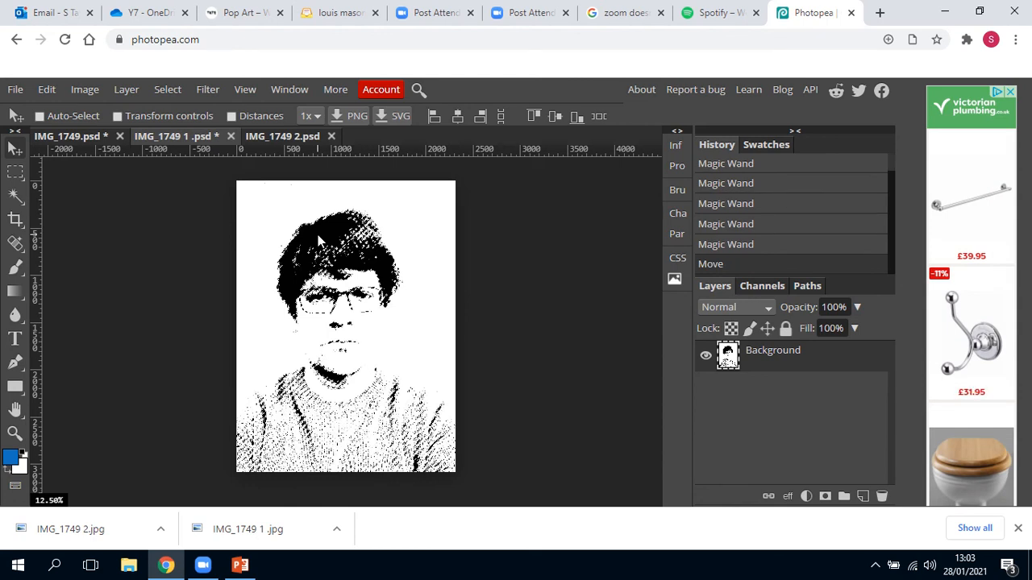
Fill the selected black areas with the blue foreground colour 1270c0 at 100% opacity, and deselect.
left_click(11, 458)
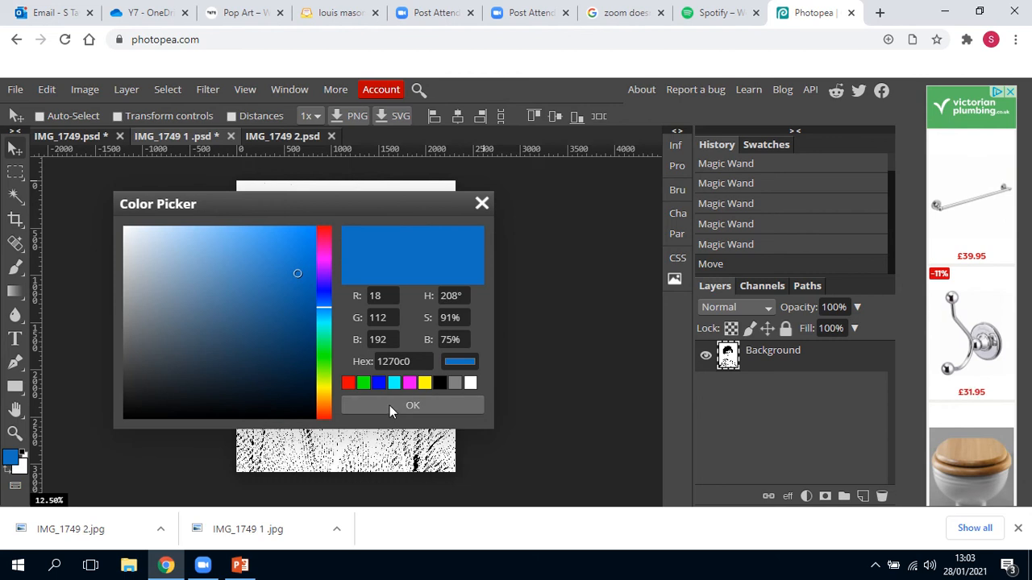
left_click(389, 406)
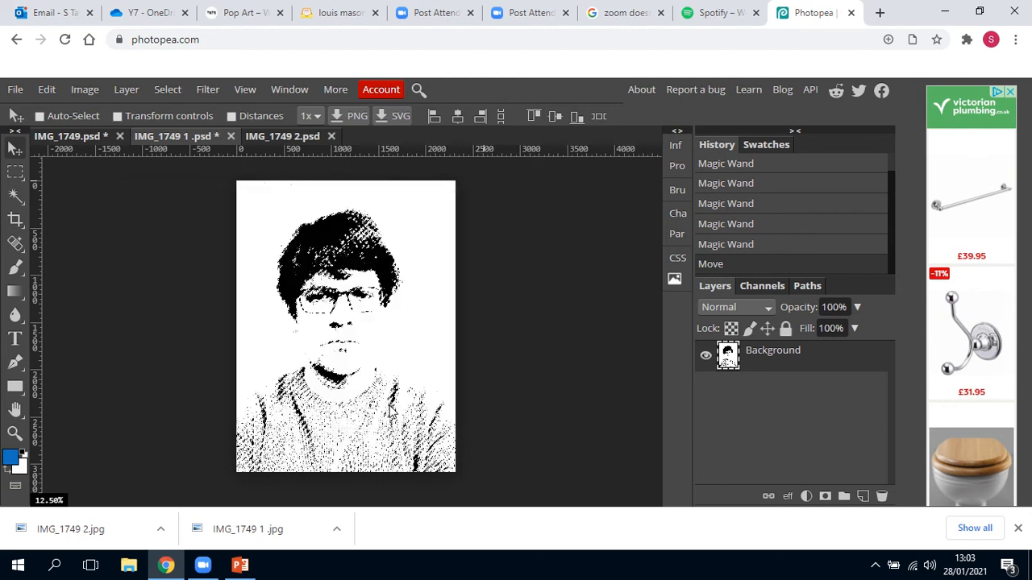
left_click(48, 90)
left_click(83, 336)
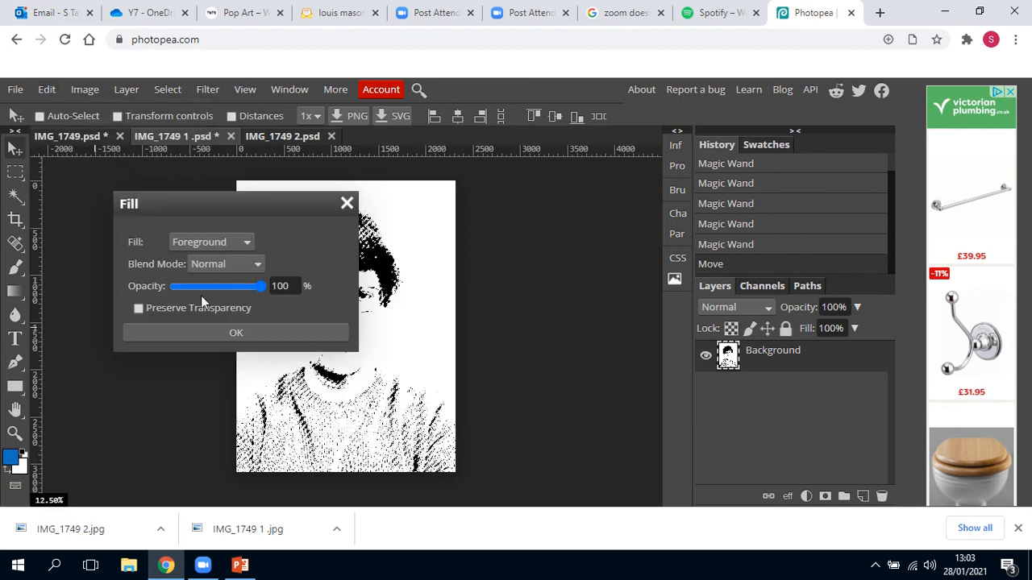
left_click(218, 331)
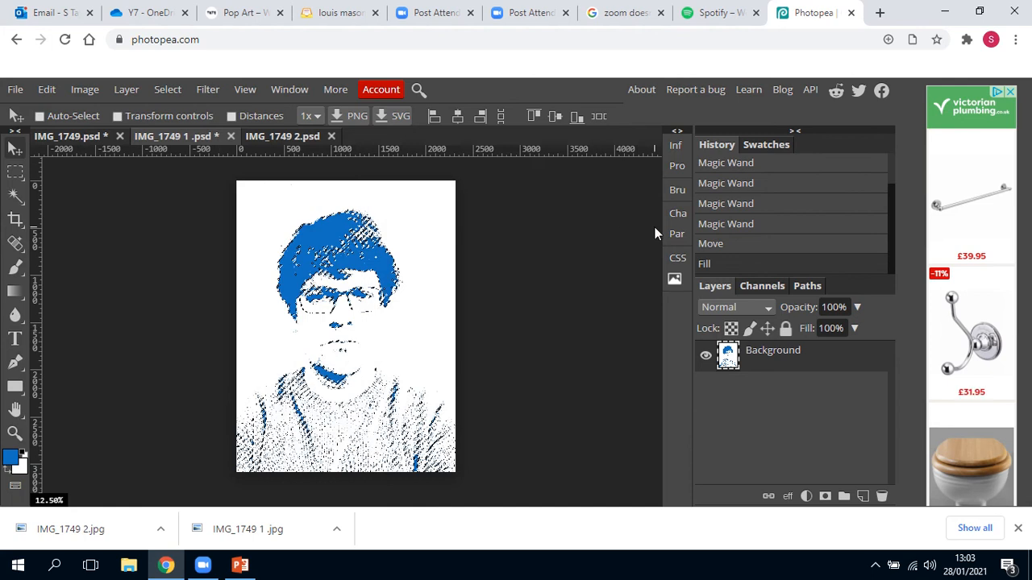
key("ctrl+d")
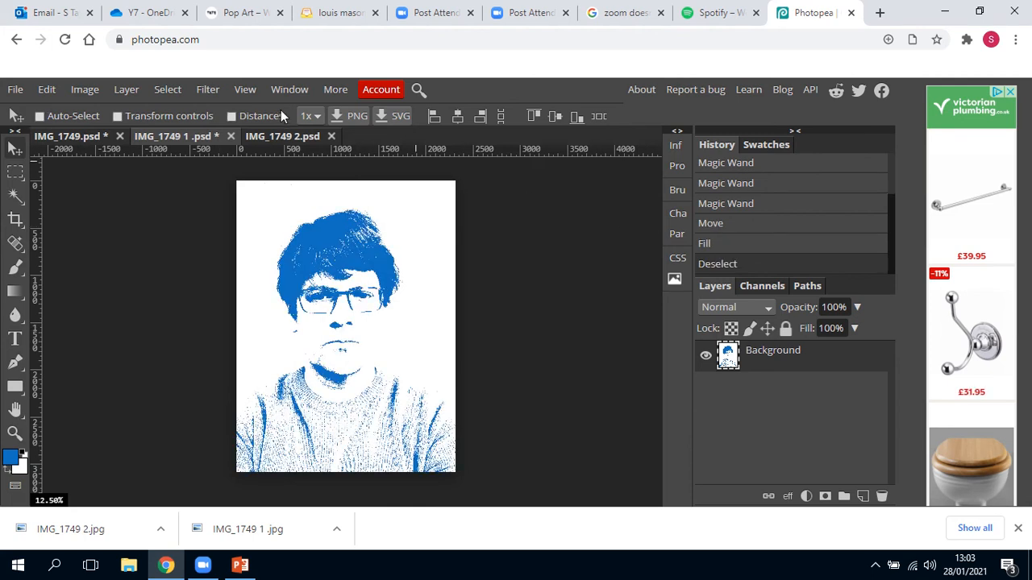
In the IMG_1749 2 document, select the white areas with the Magic Wand and set the foreground colour to orange c03b12.
left_click(278, 135)
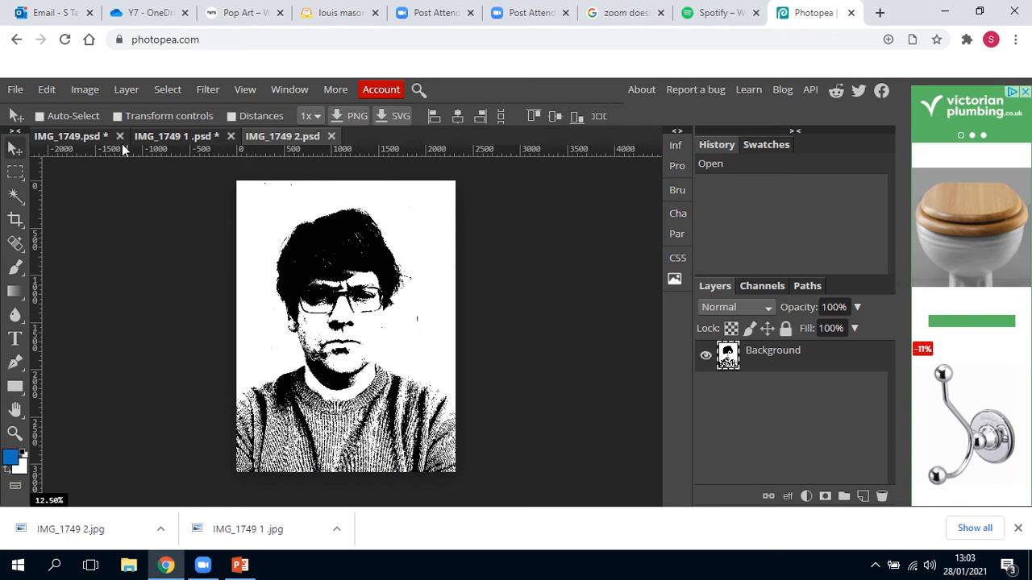
left_click(14, 197)
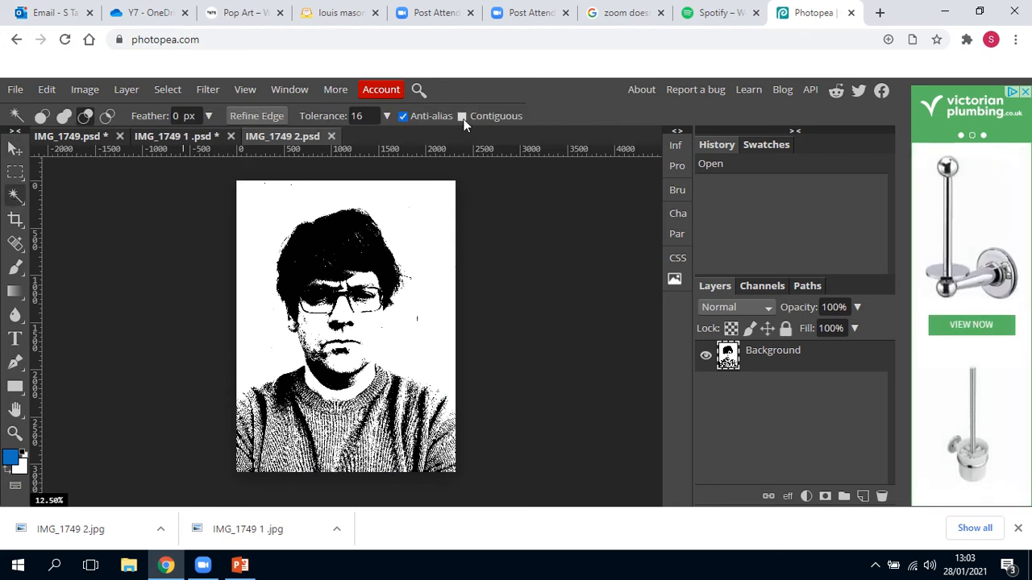
left_click(328, 246)
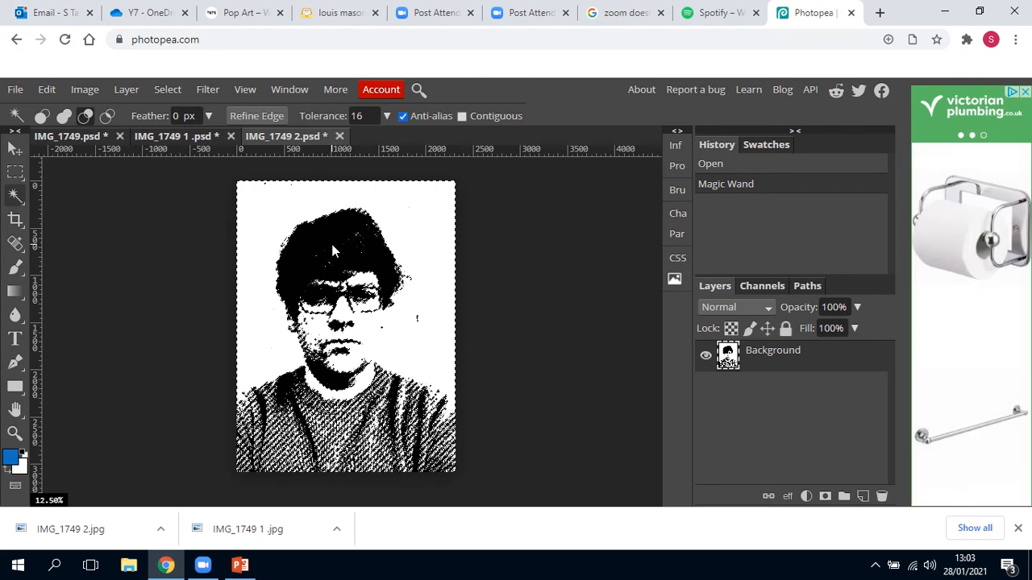
left_click(10, 461)
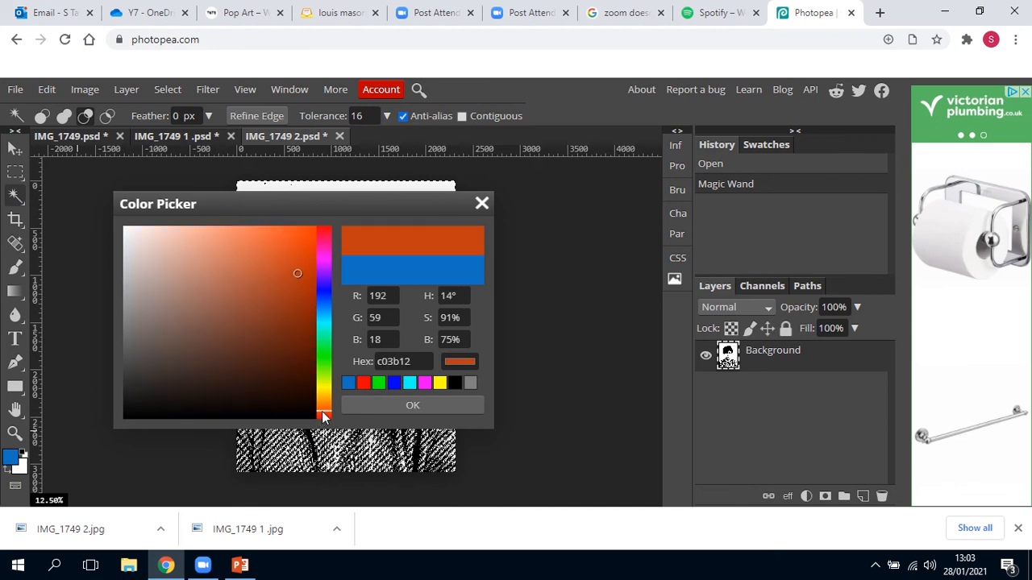
left_click(396, 408)
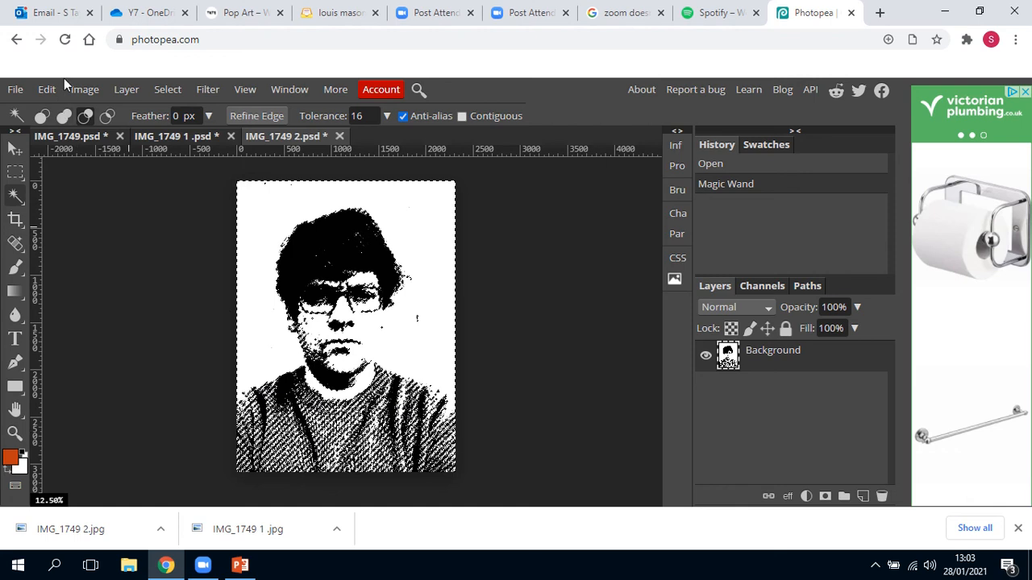
Try filling the selected white areas with the orange foreground colour, undo the fill and deselect.
left_click(47, 89)
left_click(66, 343)
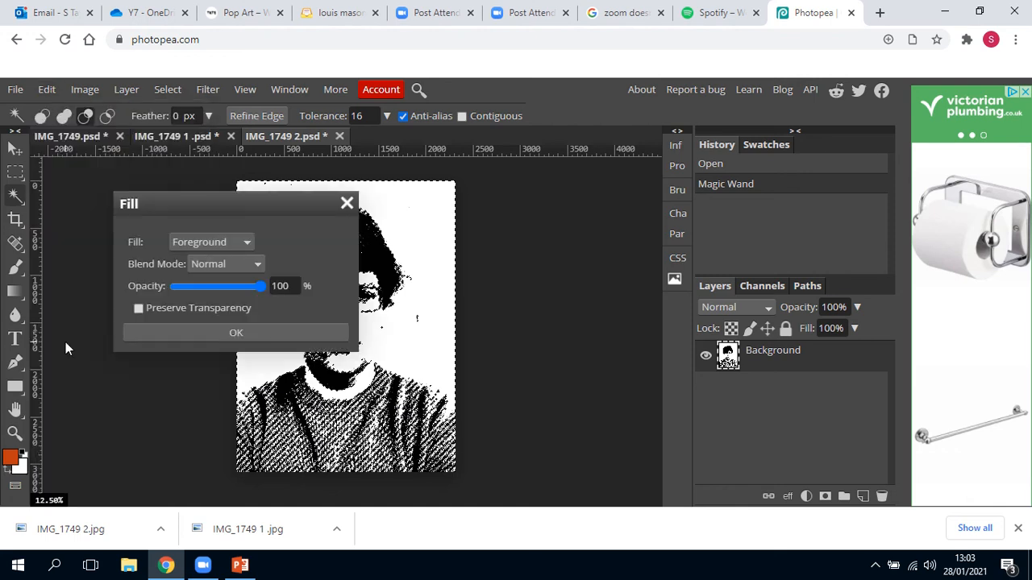
left_click(224, 329)
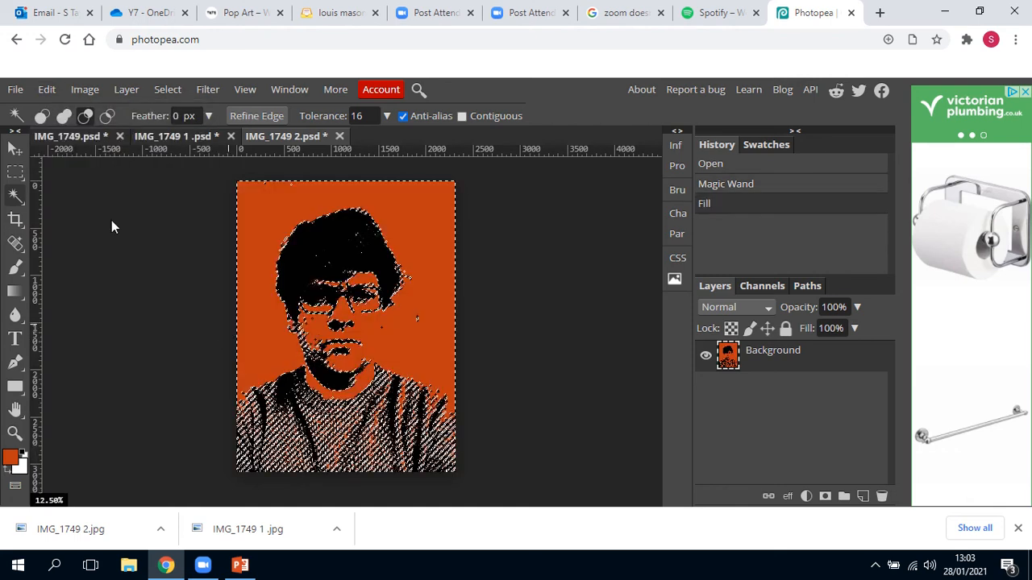
left_click(45, 89)
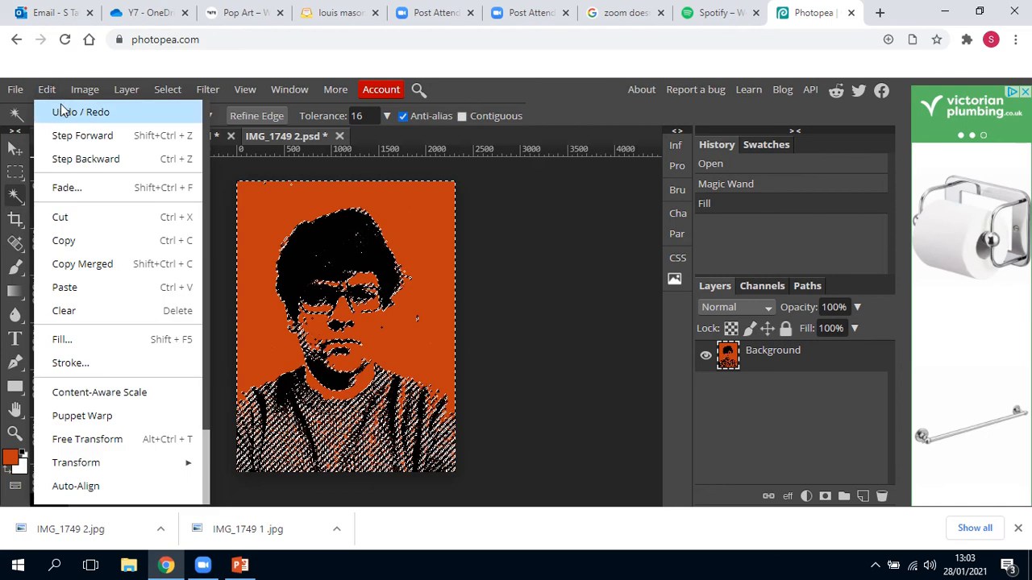
left_click(63, 112)
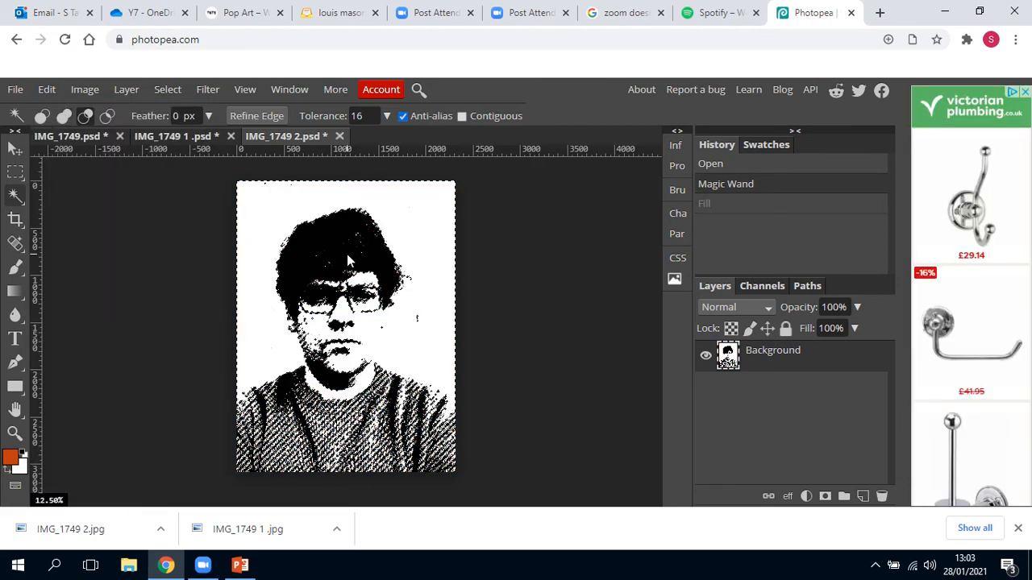
key("ctrl+d")
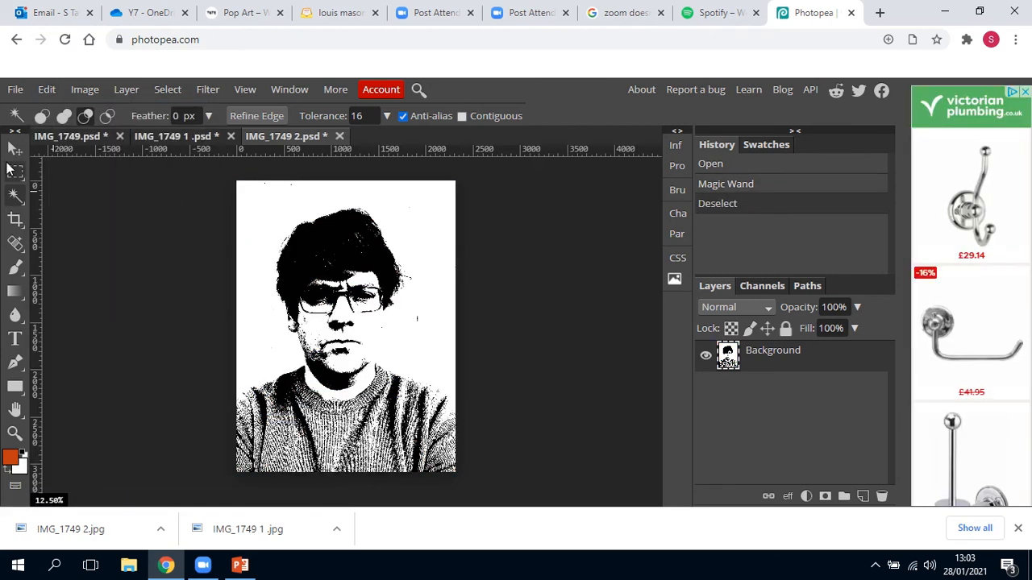
Select all black areas of the IMG_1749 2 portrait, fill them with the orange foreground colour at 100% opacity, and deselect.
left_click(329, 236)
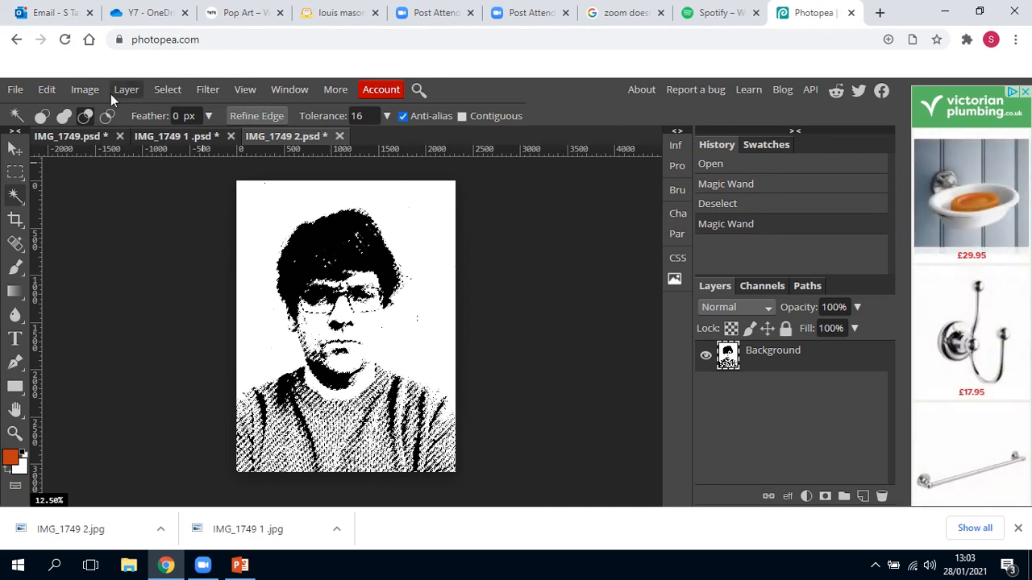
left_click(47, 89)
left_click(75, 339)
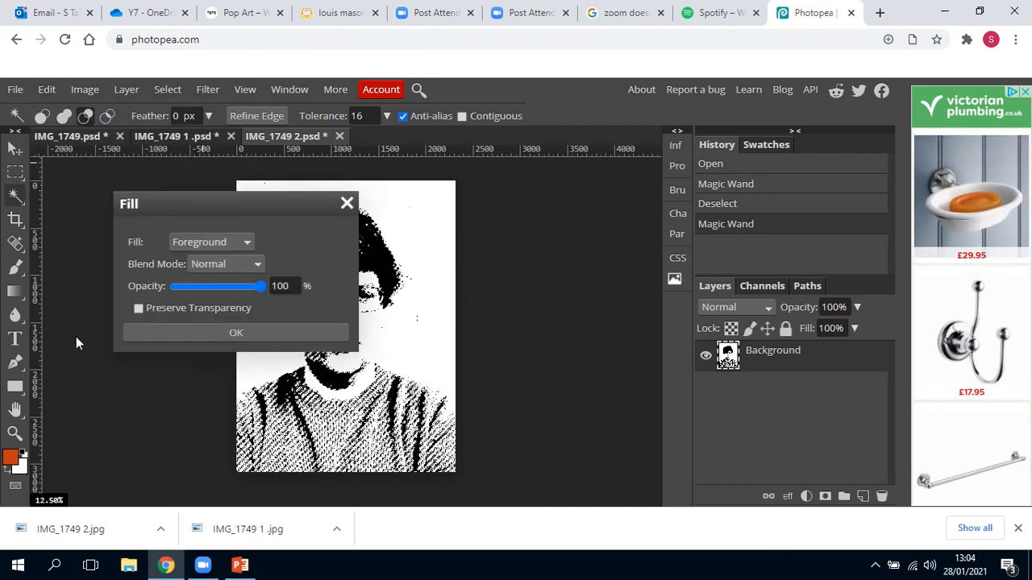
left_click(235, 334)
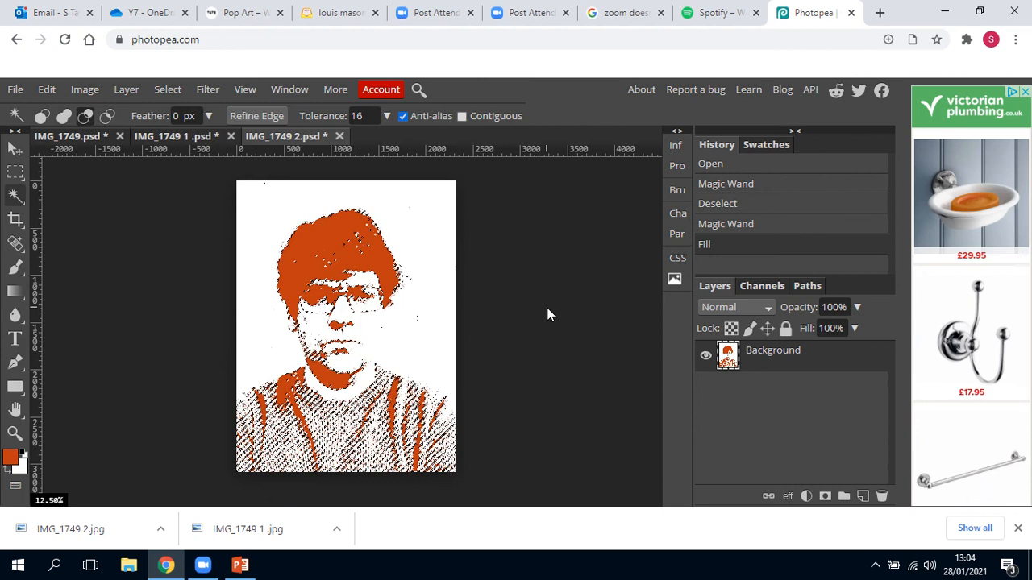
key("ctrl+d")
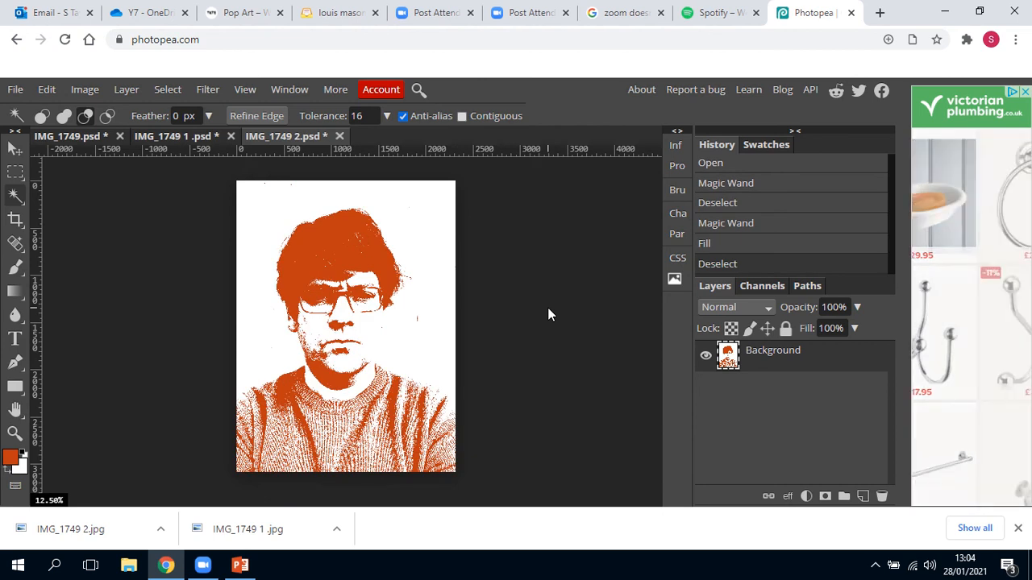
Compare the blue and orange portrait documents, ending on IMG_1749 1.
left_click(192, 138)
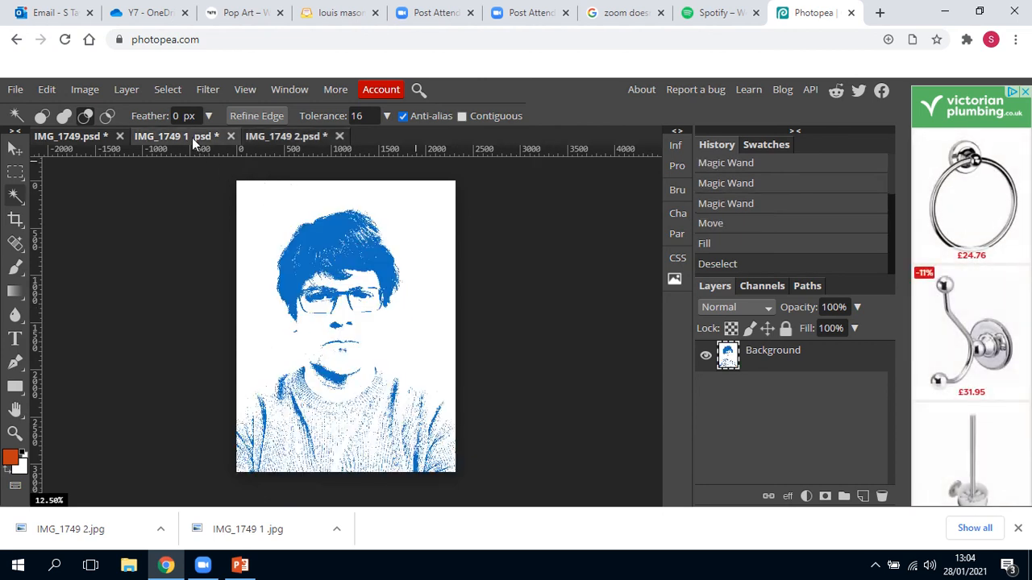
left_click(294, 137)
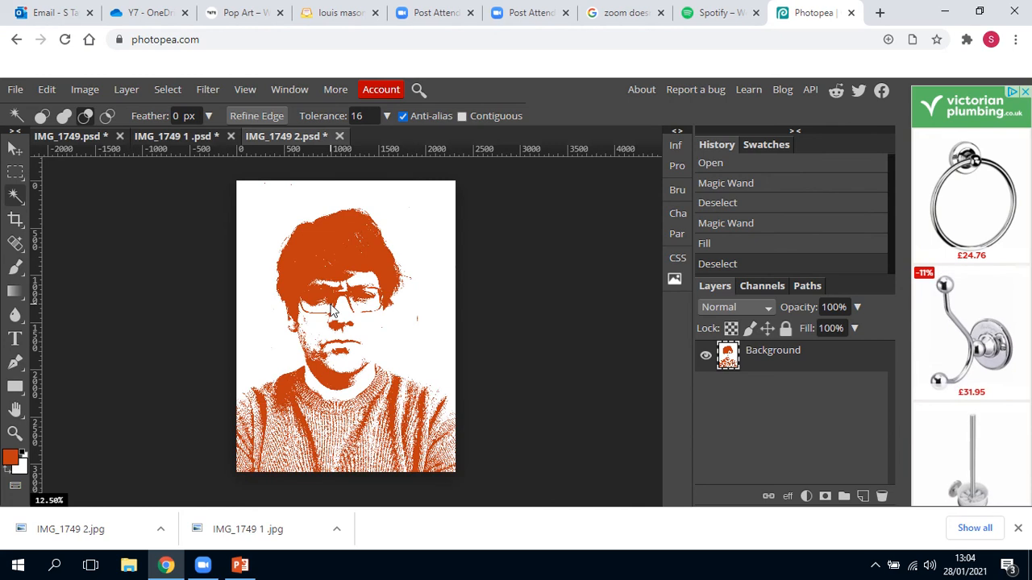
left_click(187, 136)
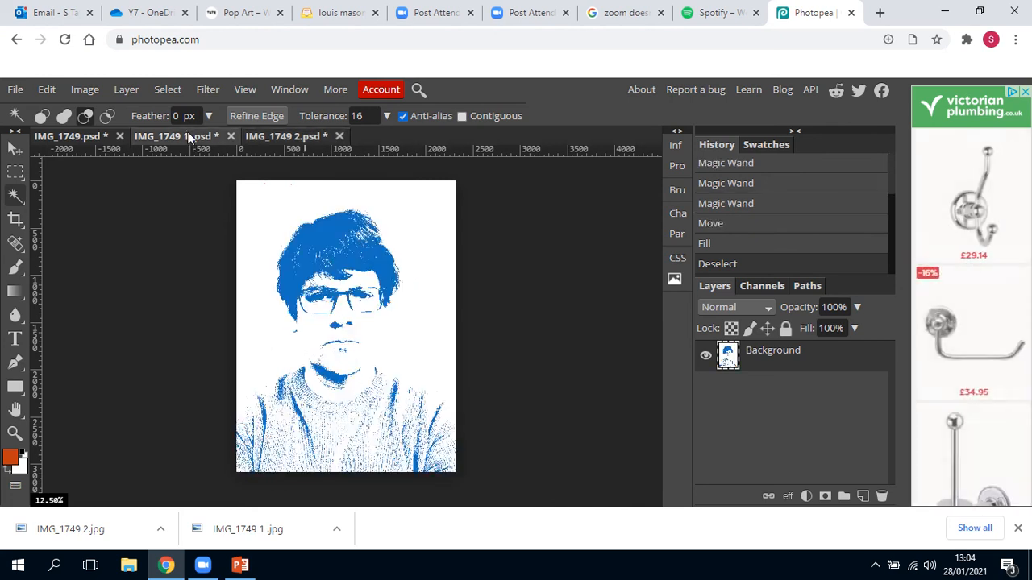
Try moving the Magic Wand selection of blue areas in the IMG_1749 1 portrait, undo the move and deselect.
left_click(324, 245)
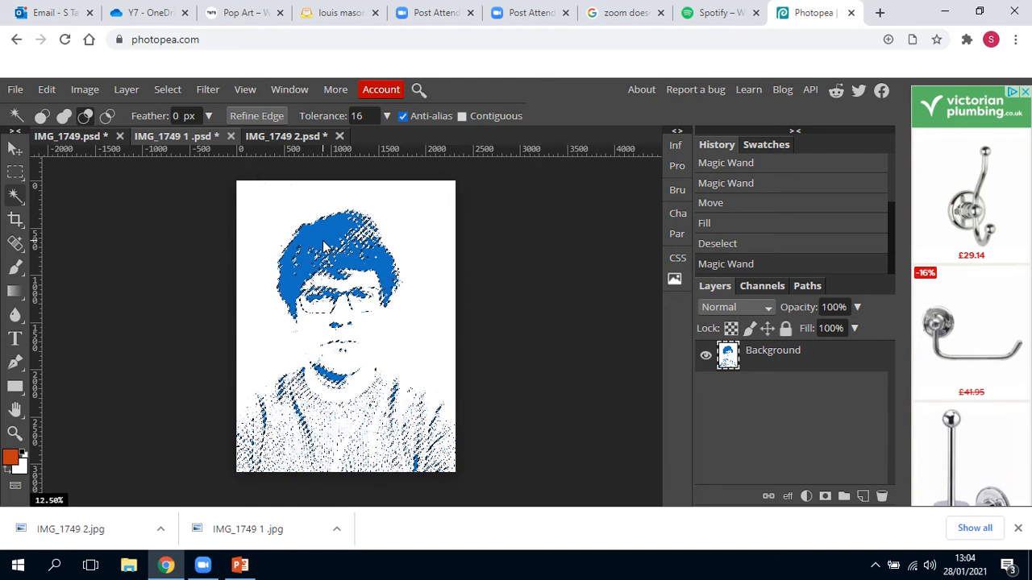
left_click(14, 150)
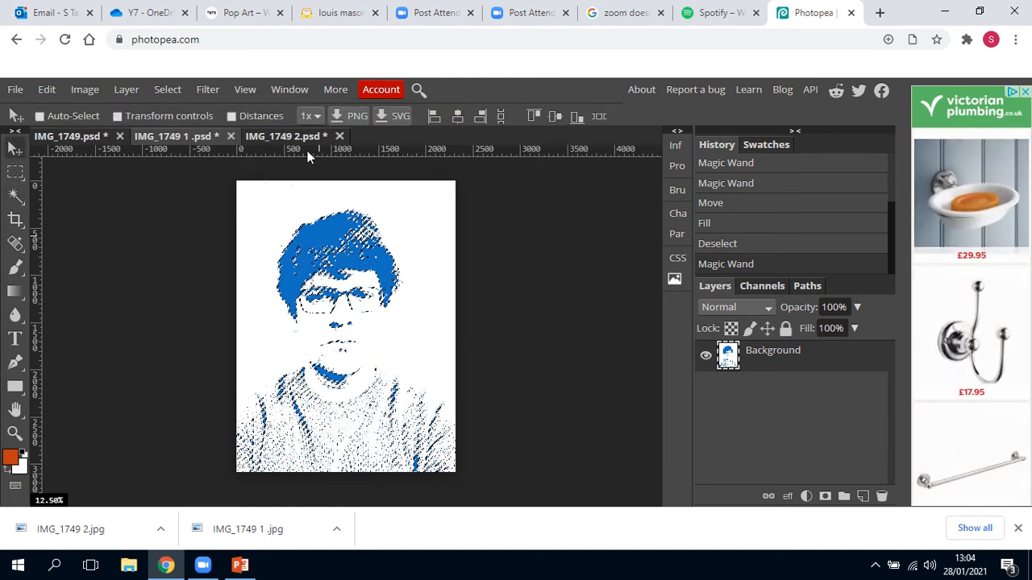
left_click_drag(319, 206, 315, 242)
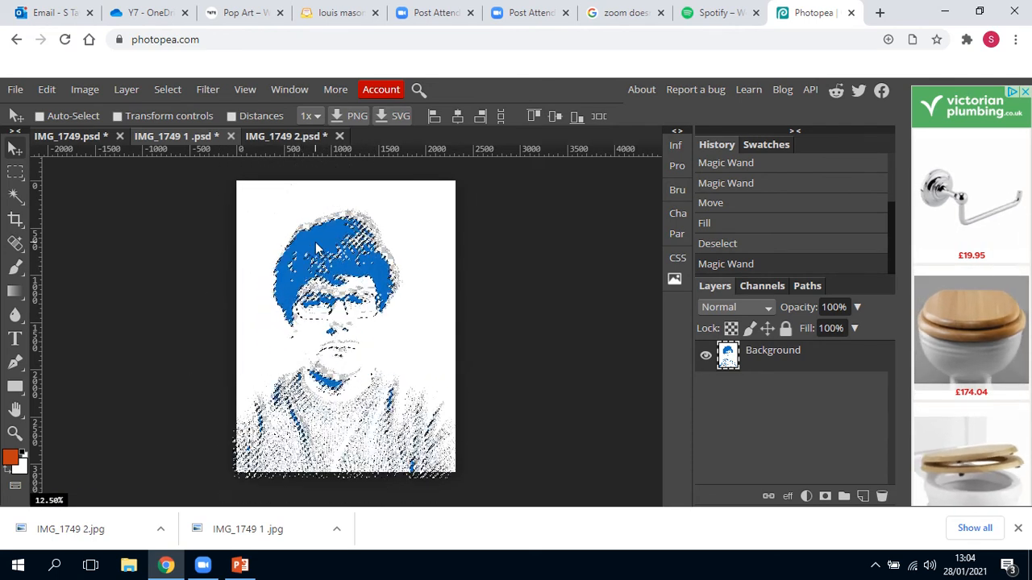
left_click(47, 91)
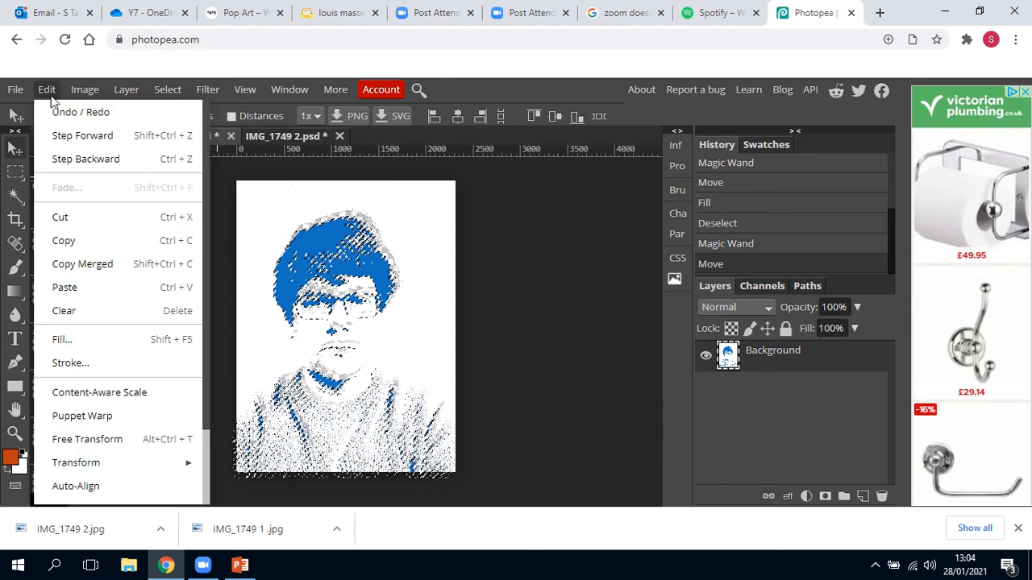
left_click(61, 159)
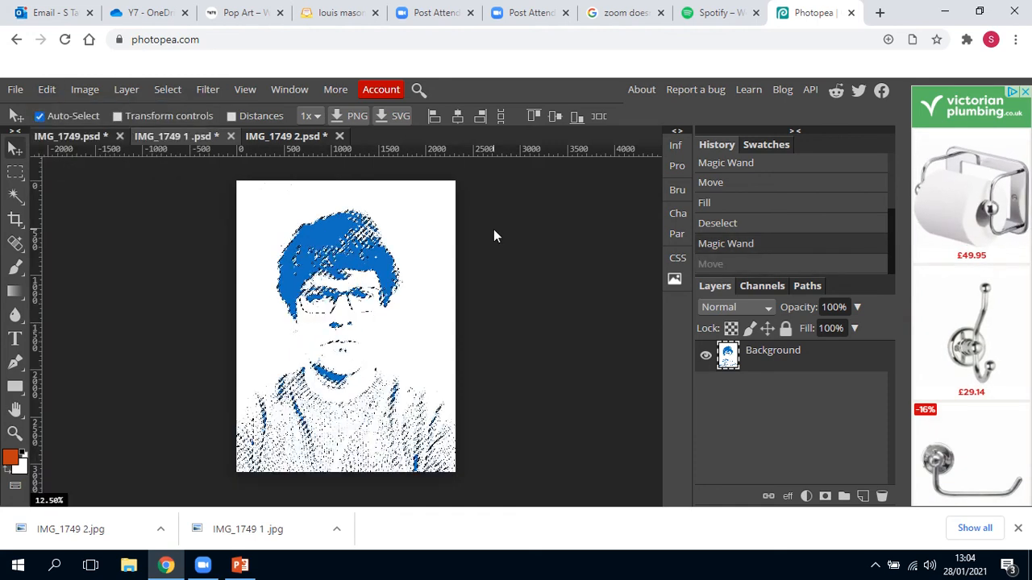
key("ctrl+d")
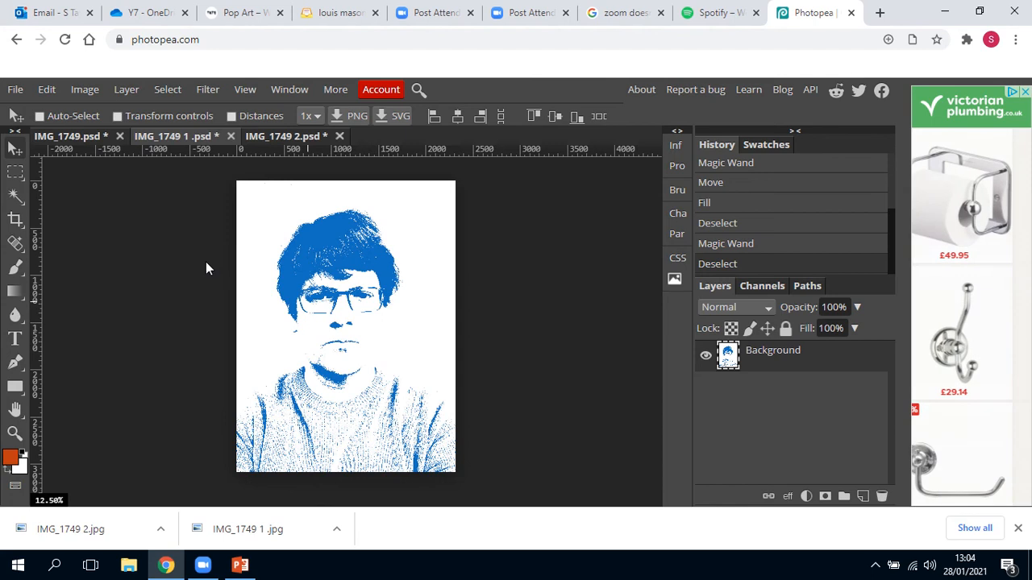
Copy the blue portrait into IMG_1749 2 as a layer above the orange one, delete its white areas and deselect.
mouse_move(355, 289)
left_mouse_down()
mouse_move(296, 132)
mouse_move(347, 262)
mouse_move(352, 307)
left_mouse_up()
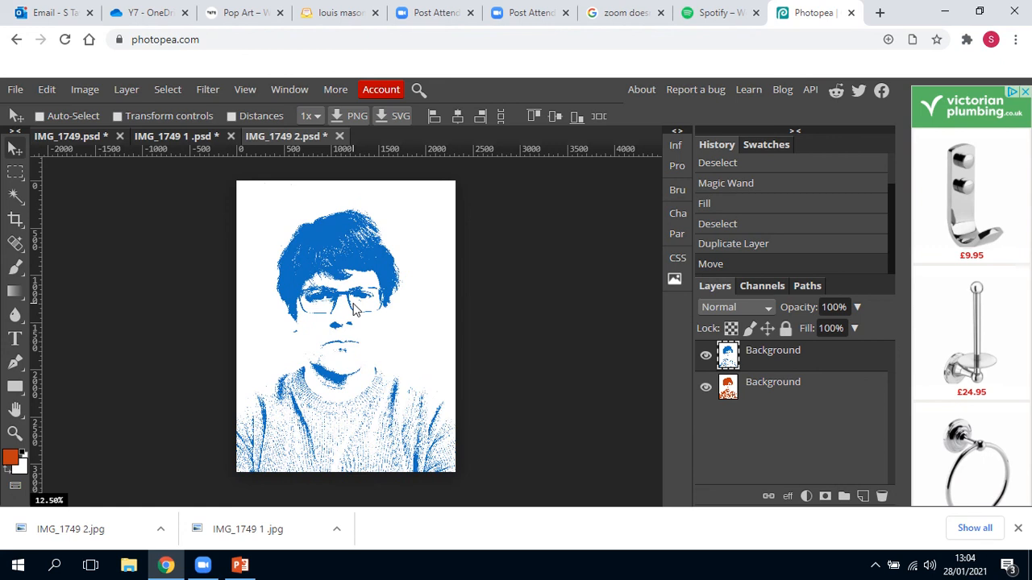
left_click(15, 195)
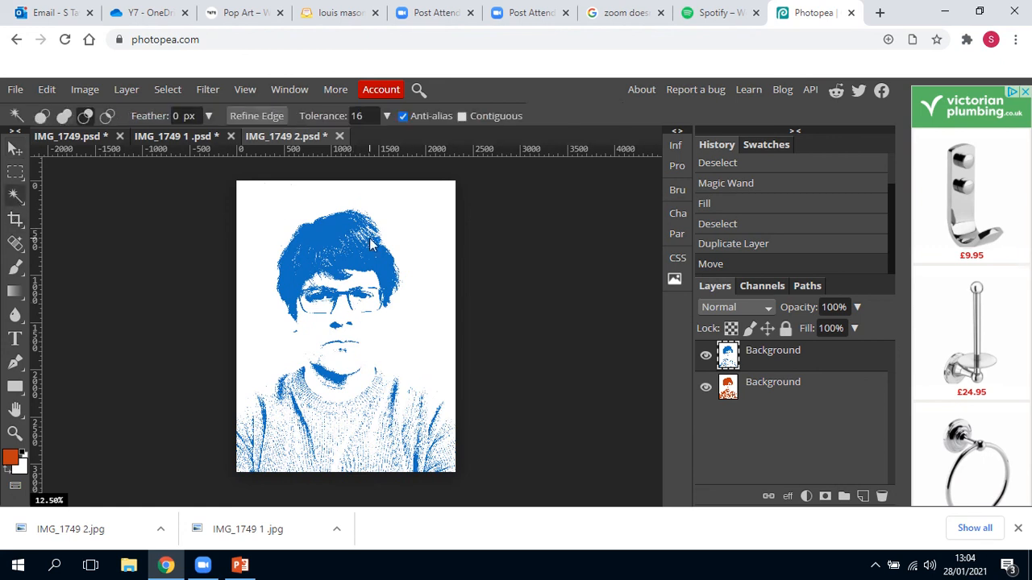
left_click(288, 212)
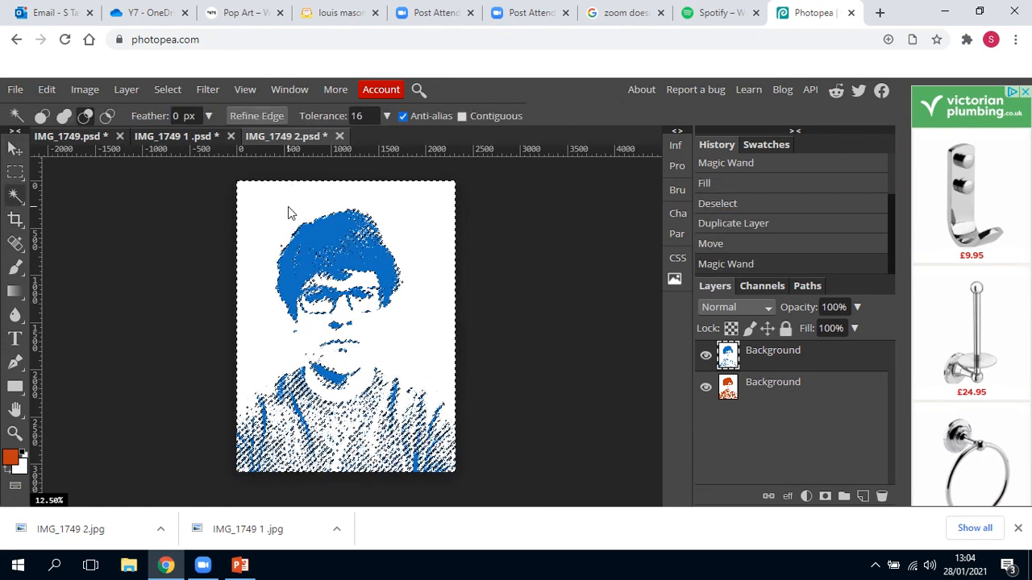
key("Delete")
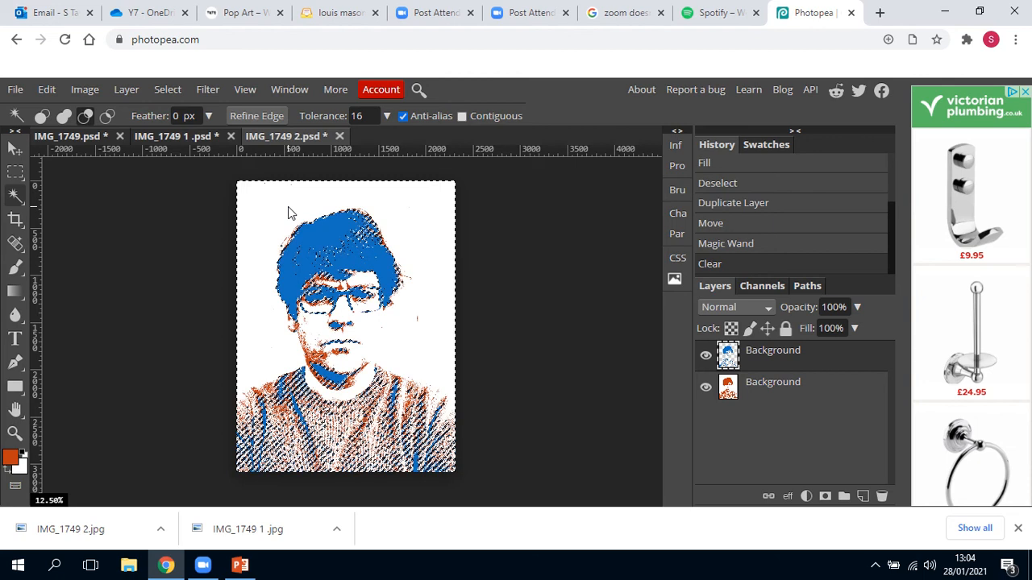
key("ctrl+d")
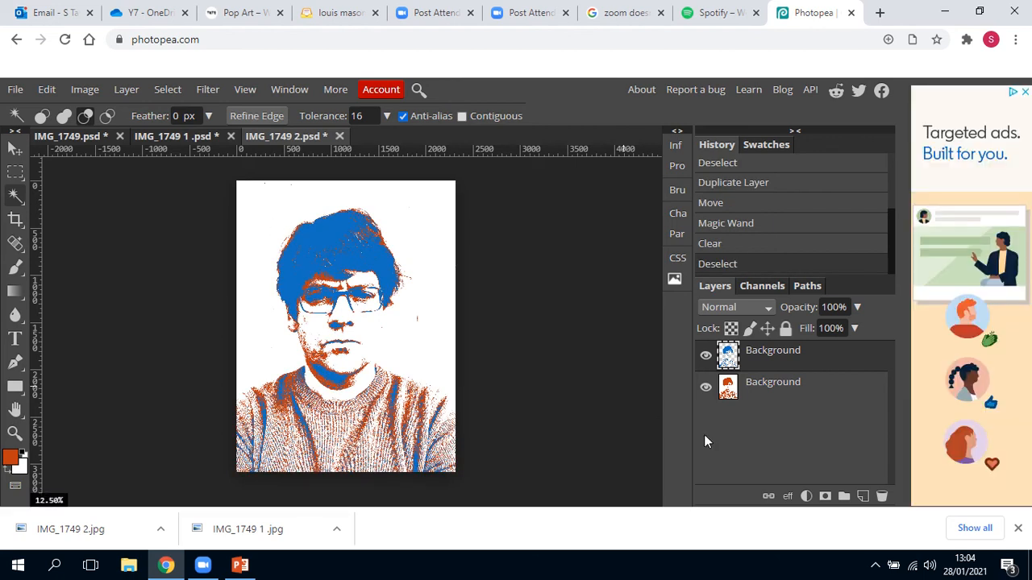
On the orange portrait layer, select and delete the white areas to leave a transparent background, then deselect.
left_click(776, 392)
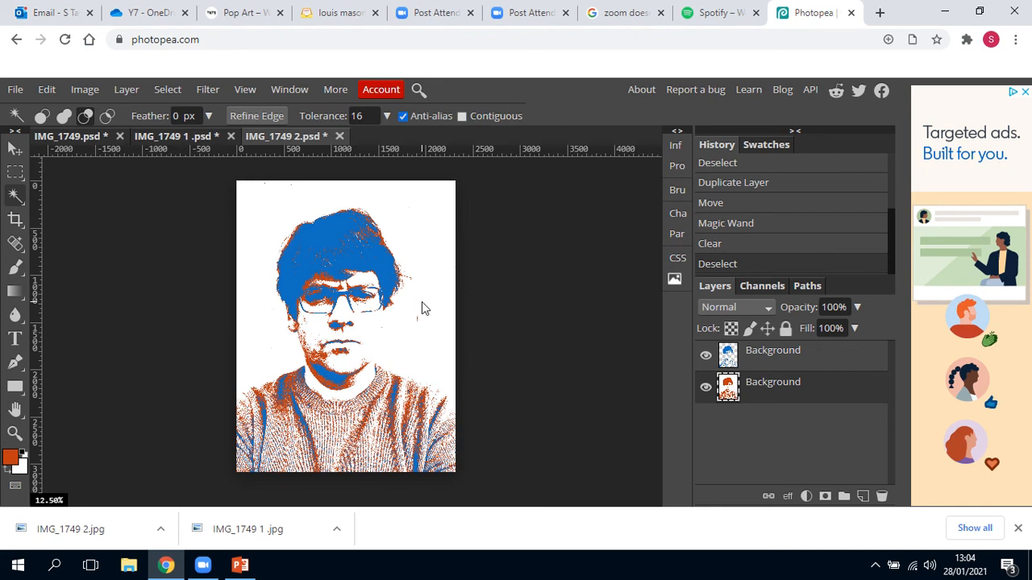
left_click(420, 232)
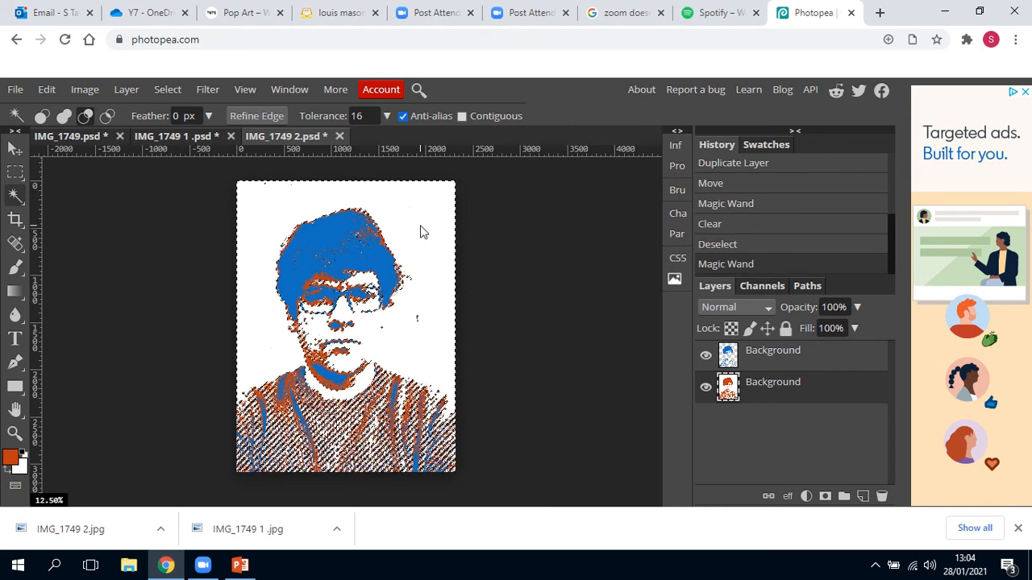
key("Delete")
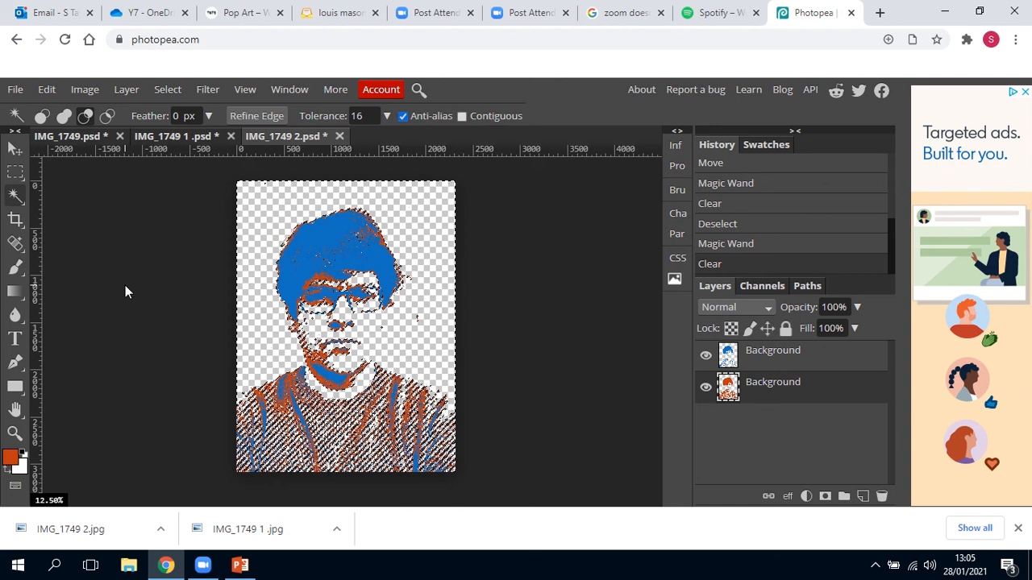
key("ctrl+d")
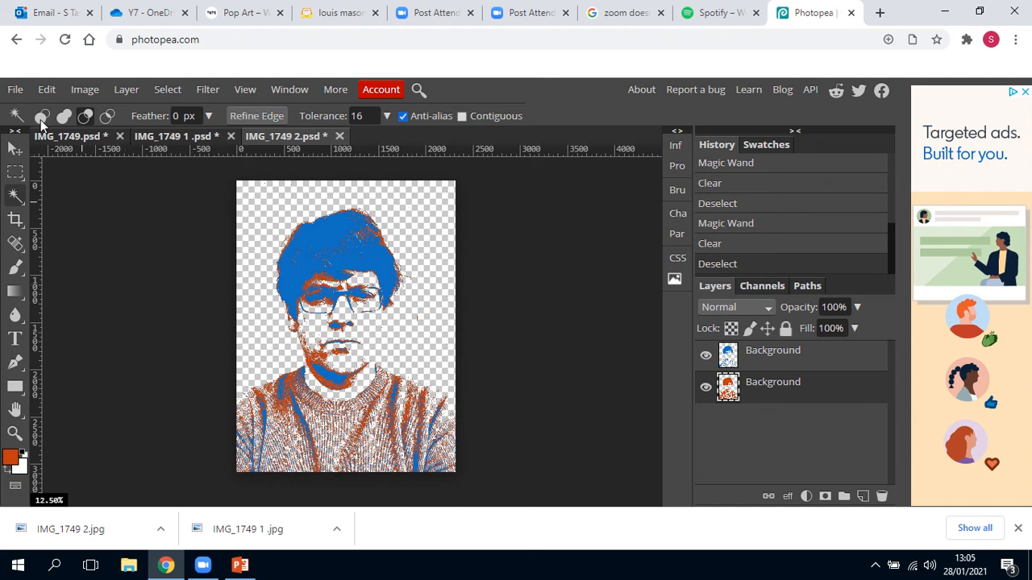
Open the New Project poster image from the Psychedelic poster design folder and return to the IMG_1749 2 document.
left_click(15, 90)
left_click(27, 134)
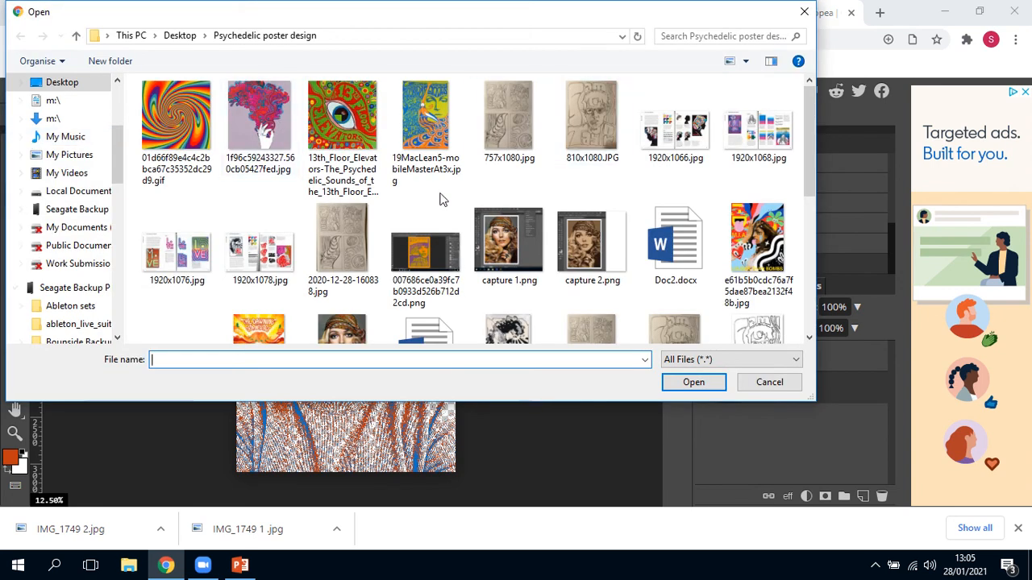
left_click_drag(808, 145, 802, 301)
double_click(745, 220)
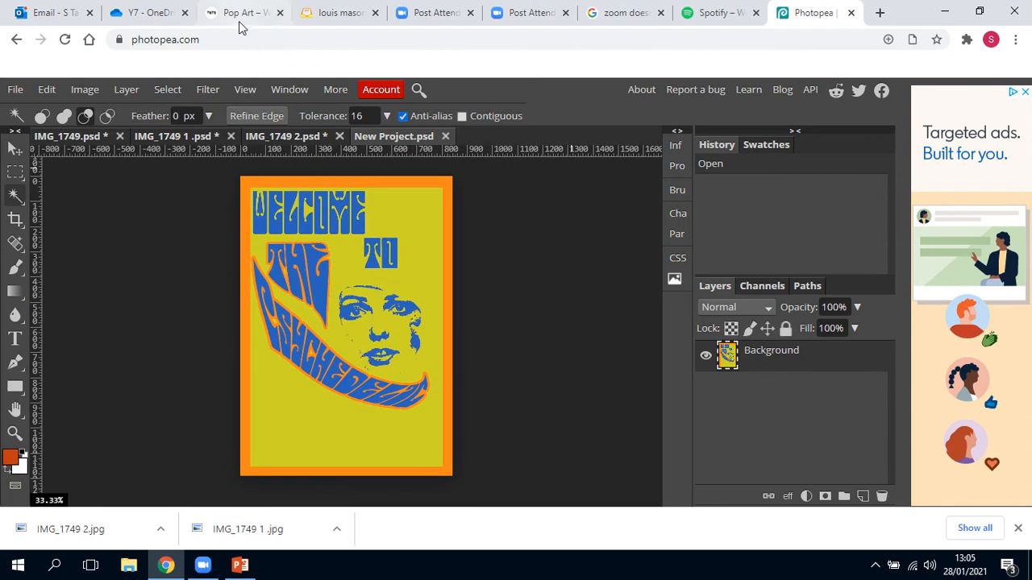
left_click(266, 137)
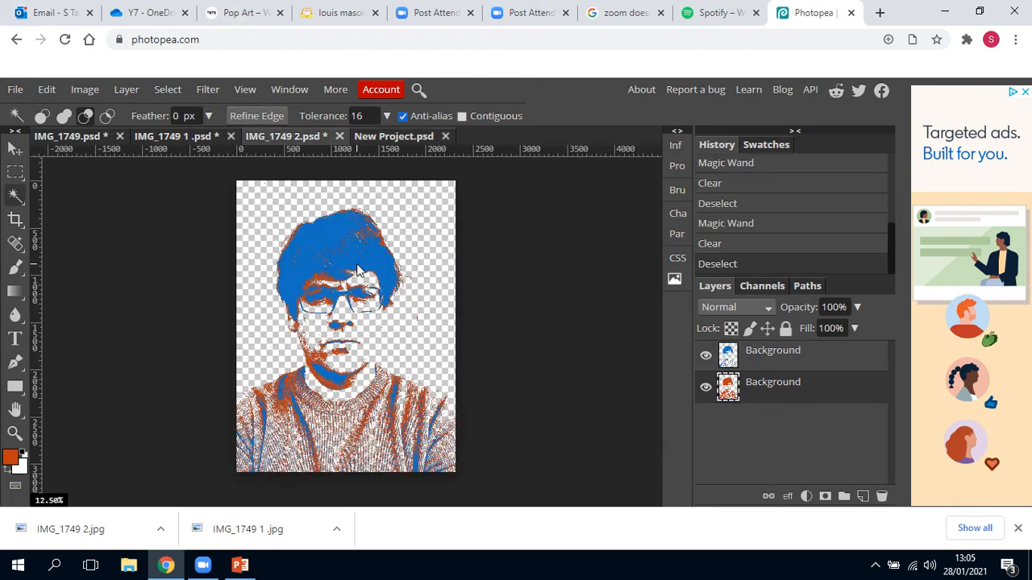
Try moving the orange portrait layer down beneath the blue one and undo the move.
left_click(16, 152)
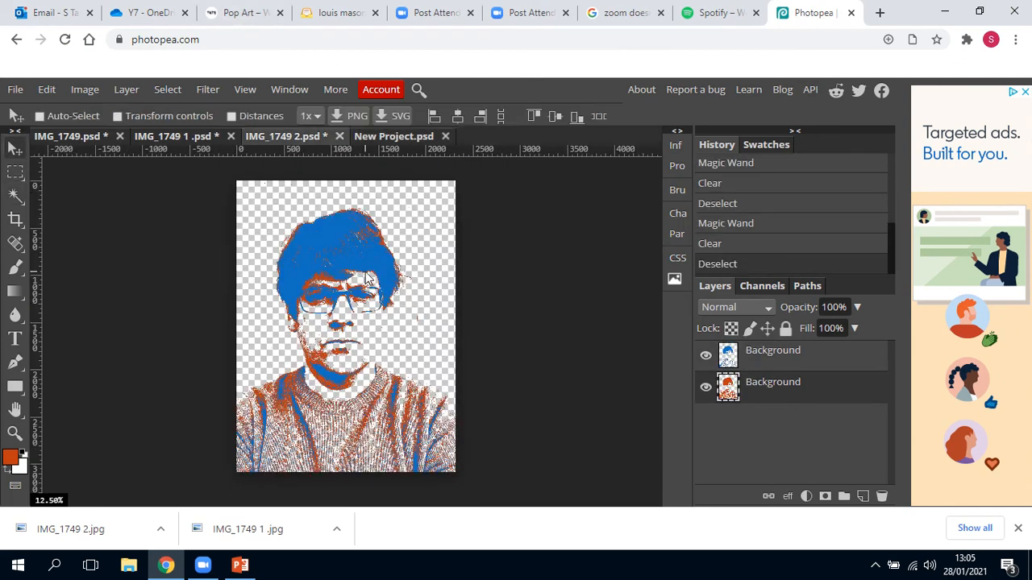
left_click_drag(367, 279, 377, 321)
left_click(47, 89)
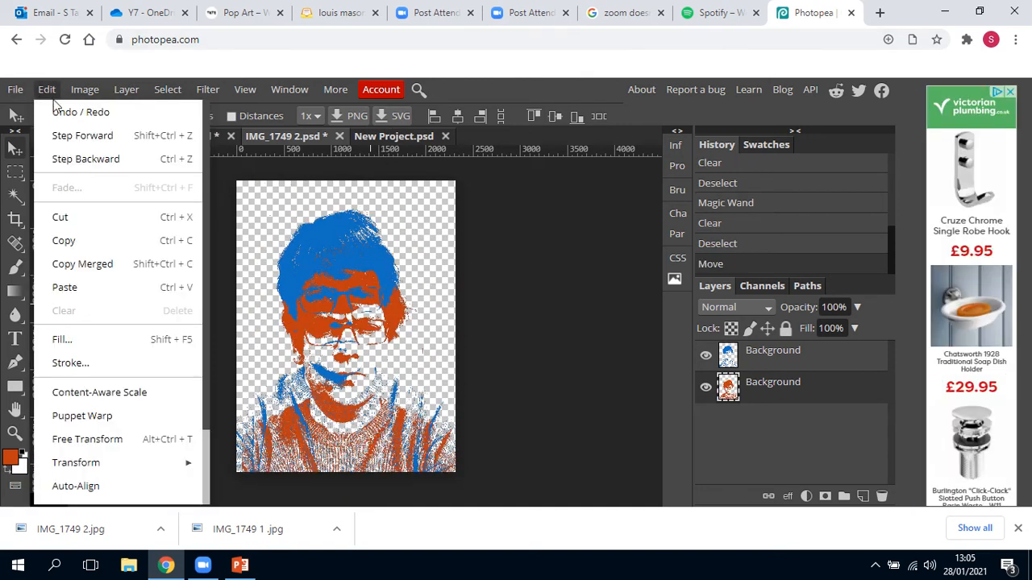
left_click(60, 158)
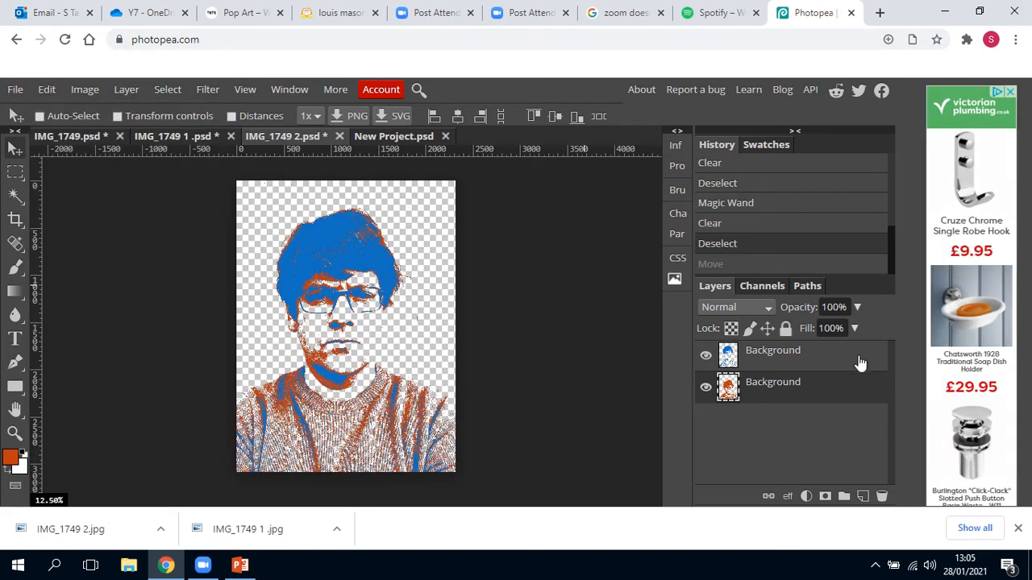
Merge the blue layer down onto the orange one and export the portrait as a JPG at 70% quality named IMG_1749 3.
right_click(816, 367)
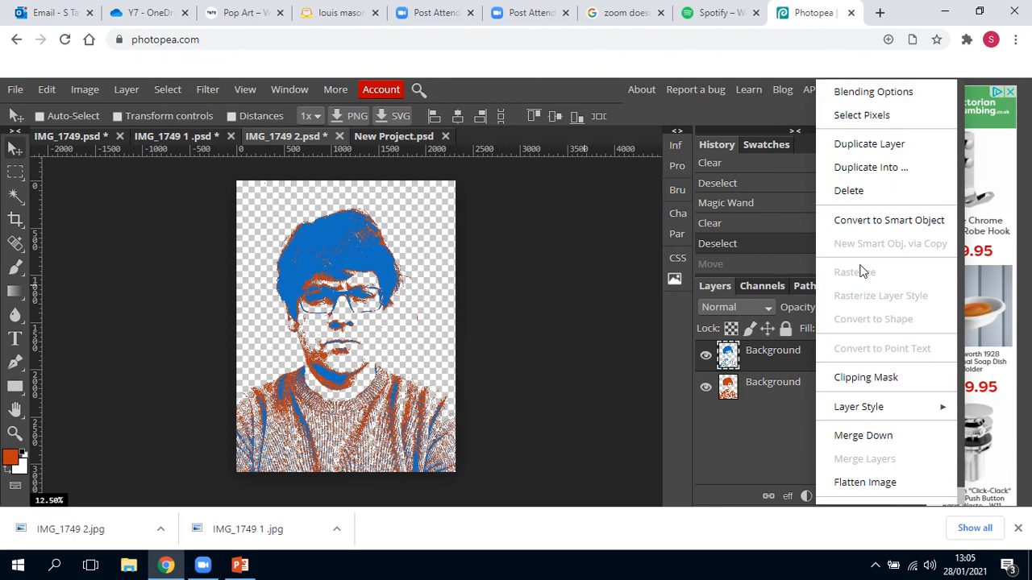
left_click(853, 435)
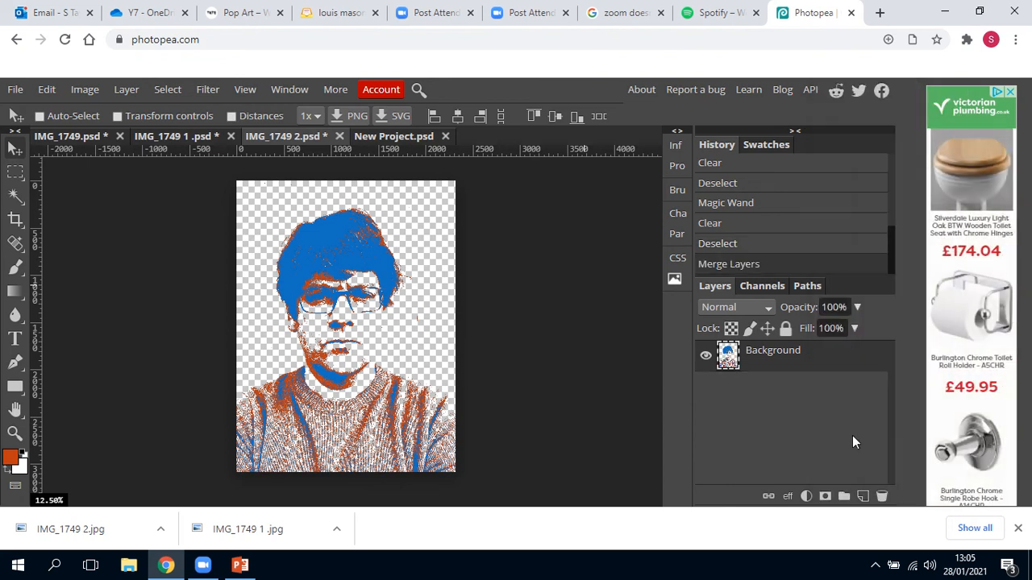
left_click(15, 90)
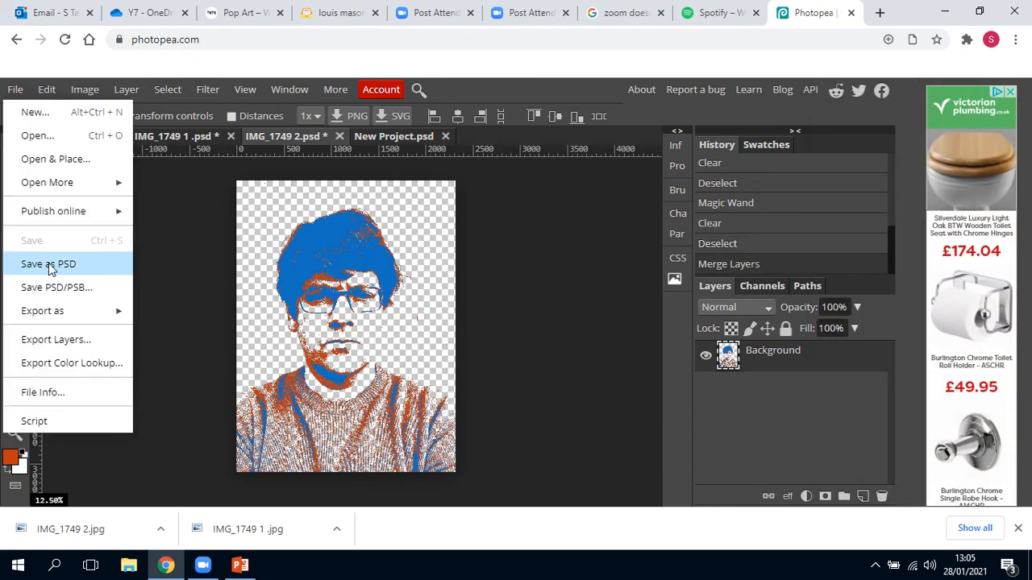
mouse_move(54, 322)
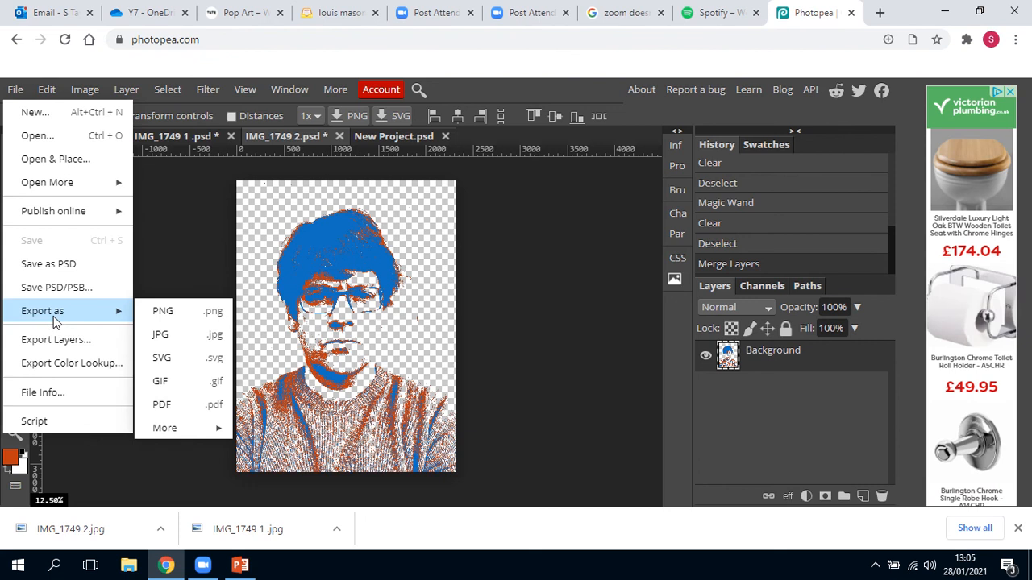
left_click(161, 336)
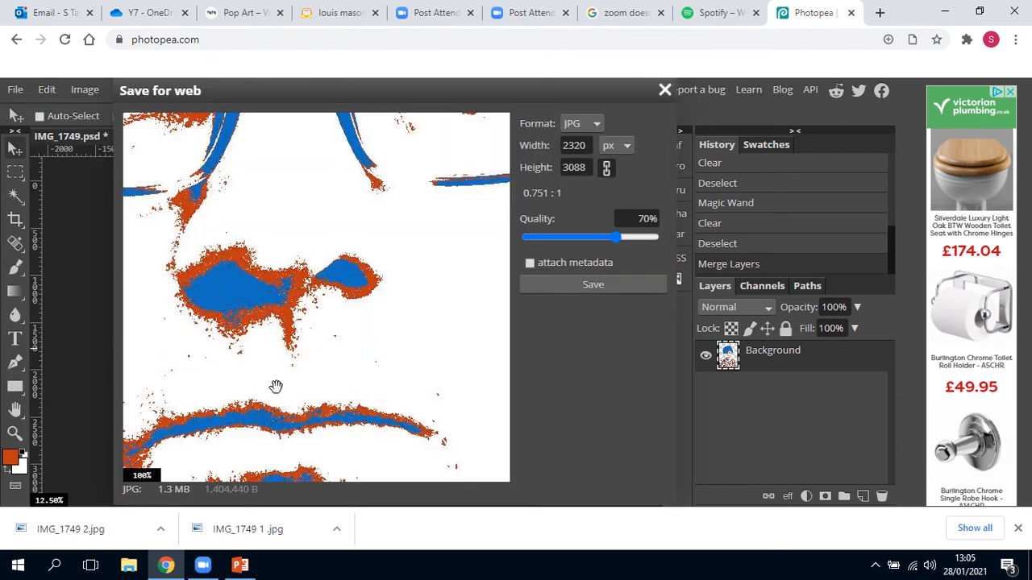
left_click(591, 287)
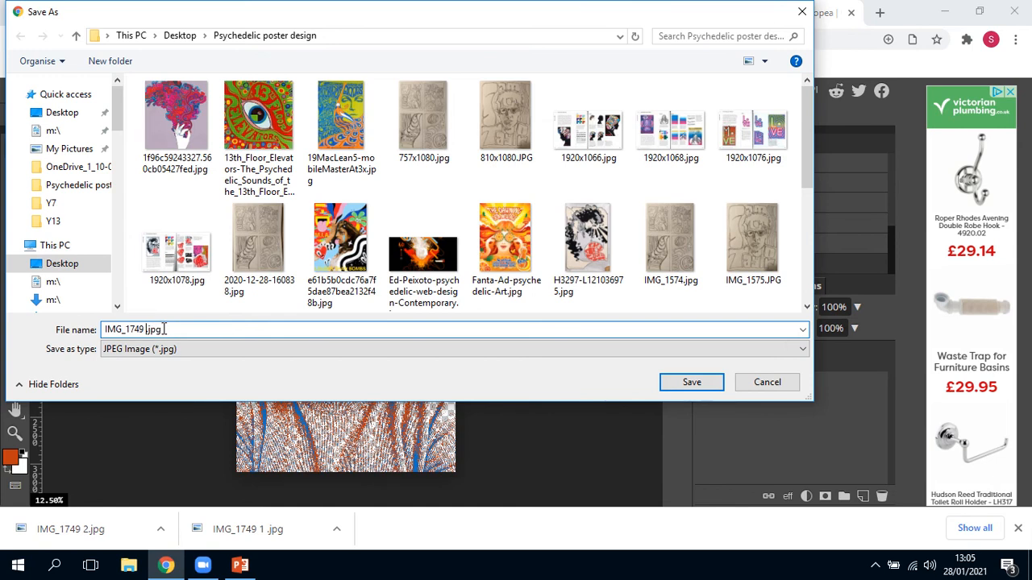
key("Return")
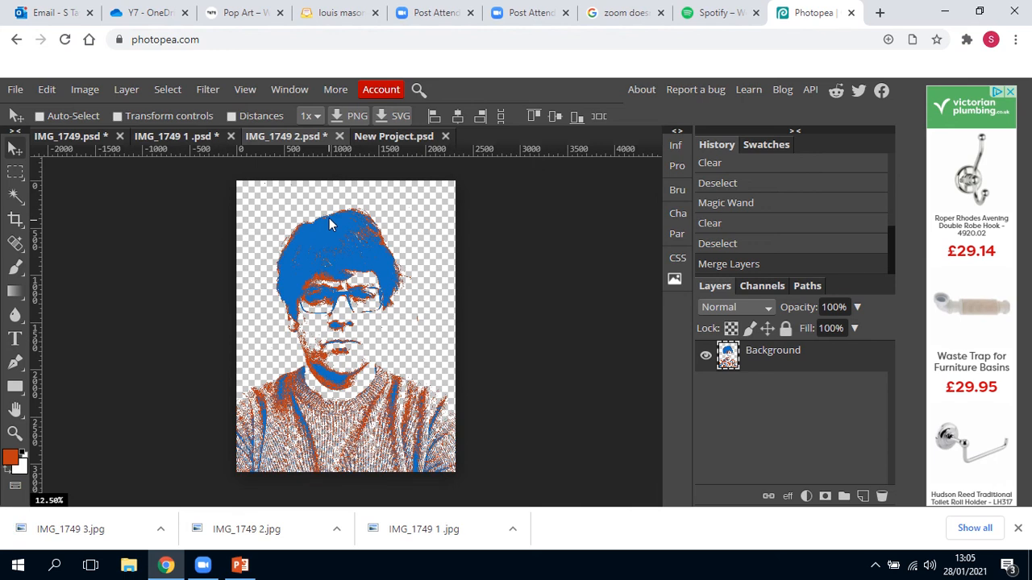
Copy the merged two-colour portrait from IMG_1749 2 into the New Project poster as a new layer.
left_click(409, 140)
left_click(314, 135)
left_click_drag(348, 345, 403, 433)
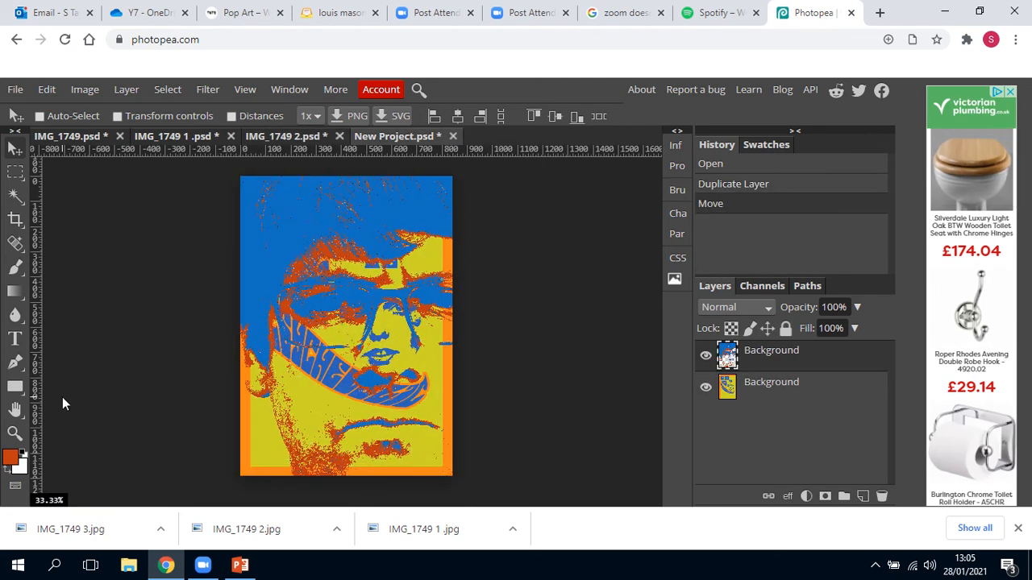
Scale the portrait layer down from its upper-right corner to less than the poster's size and apply the transform.
left_click(14, 433)
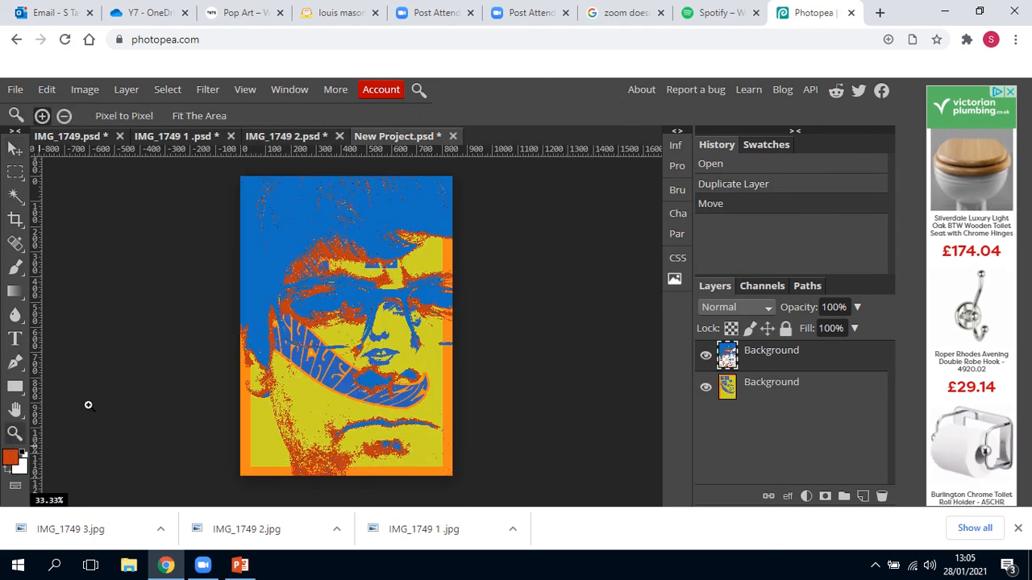
left_click(341, 338, "alt")
left_click(341, 339, "alt")
left_click(340, 338, "alt")
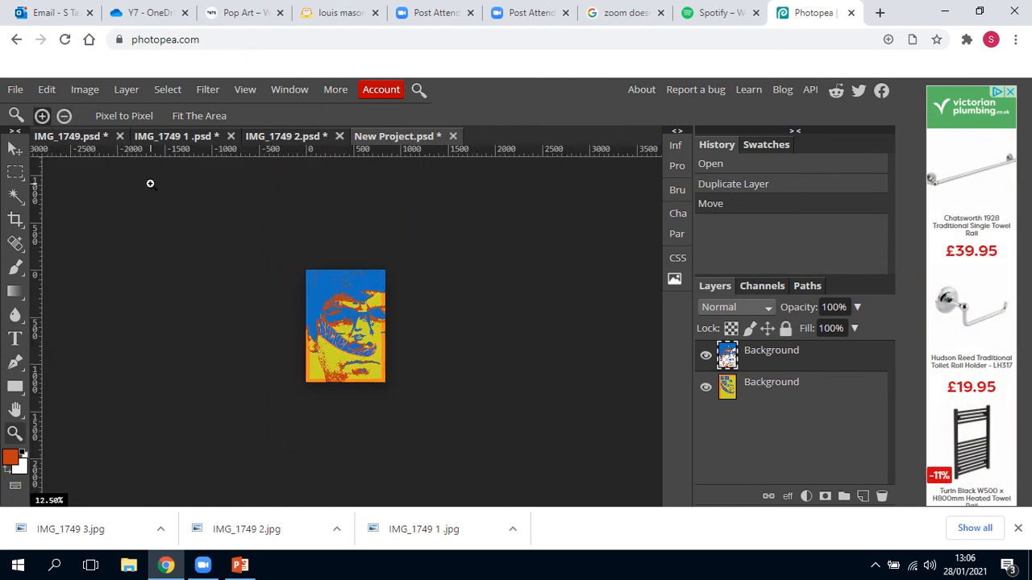
left_click(46, 90)
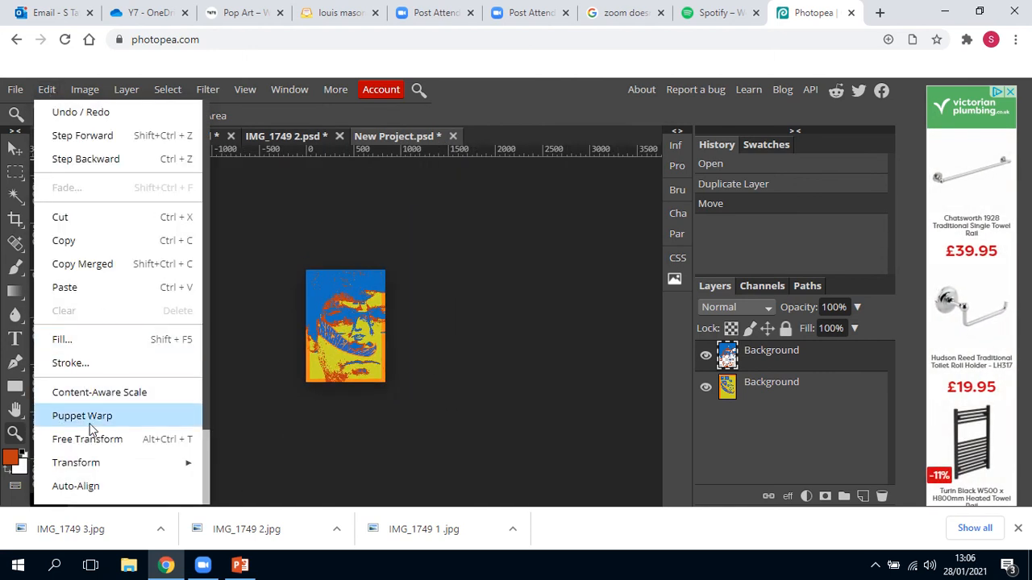
mouse_move(84, 464)
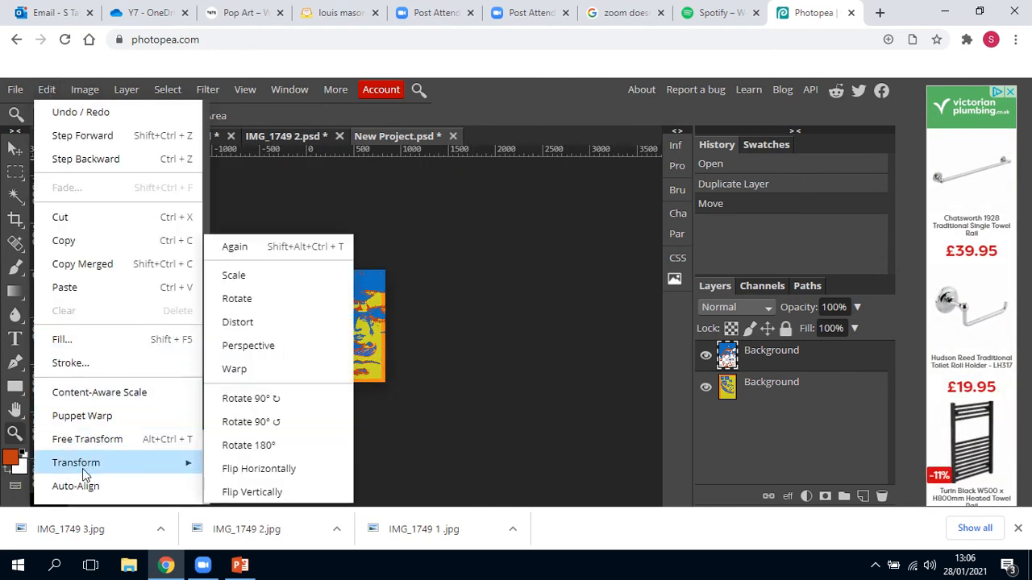
left_click(303, 282)
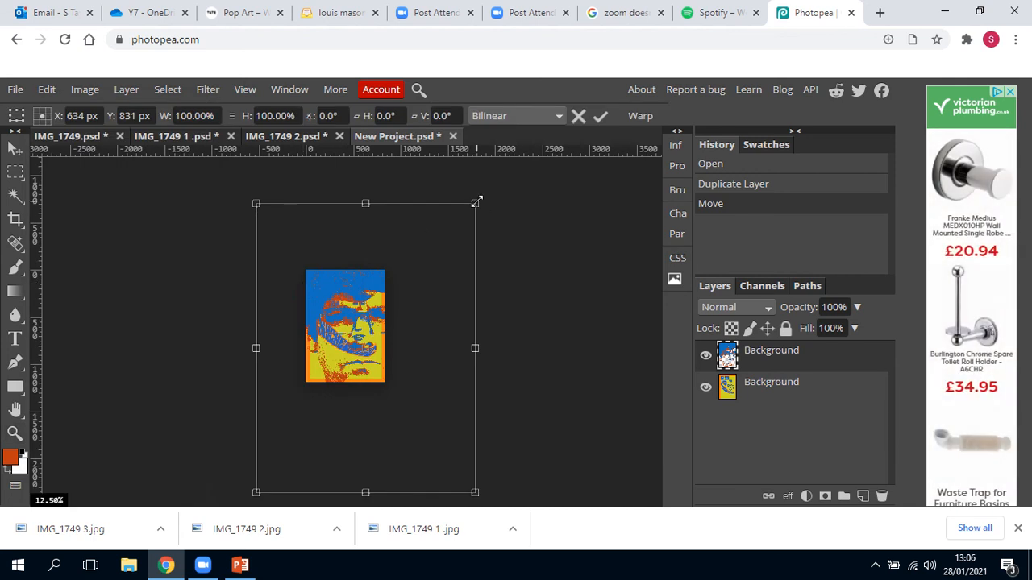
left_click_drag(475, 203, 319, 385)
left_click(16, 150)
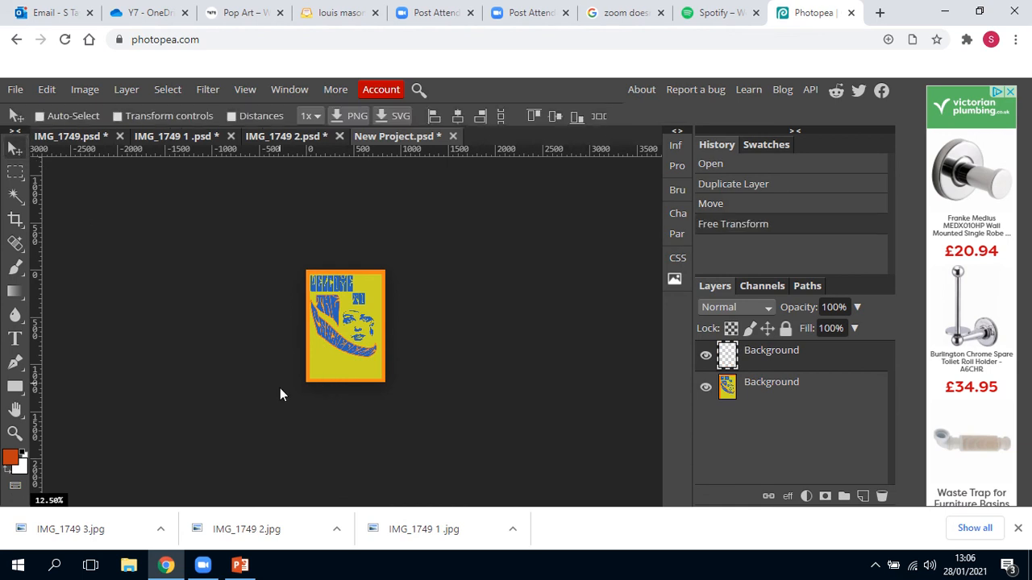
Move the scaled portrait onto the poster so its face covers the printed face beside the word THE.
left_click_drag(281, 436, 338, 320)
left_click(15, 433)
left_click(335, 357)
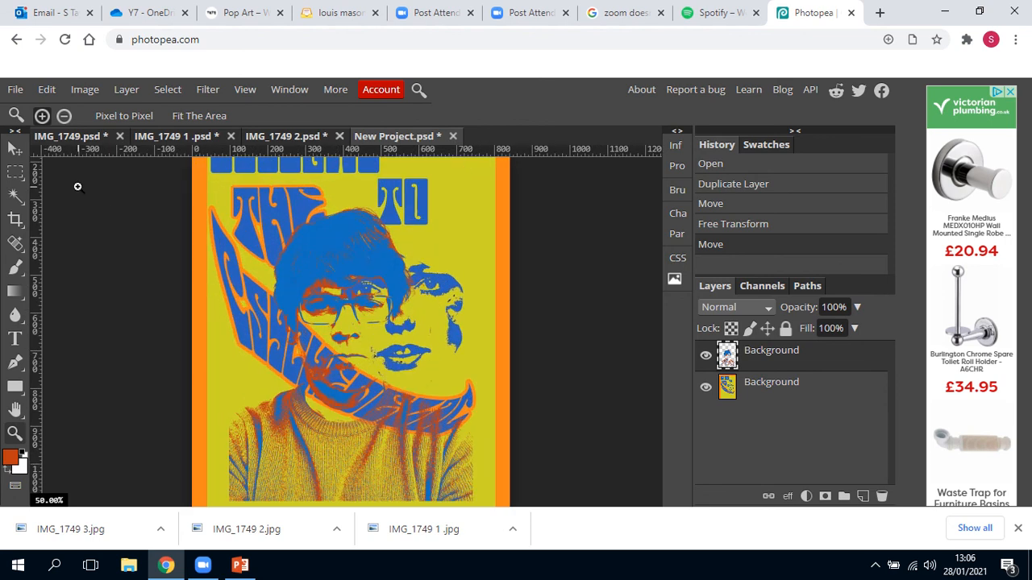
left_click(16, 150)
left_click_drag(390, 239, 441, 222)
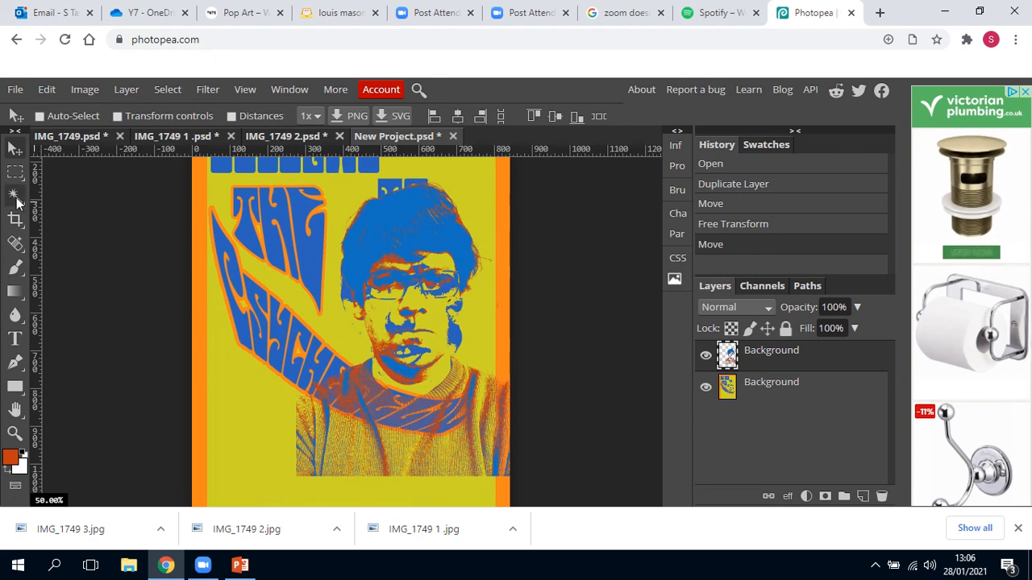
left_click(16, 244)
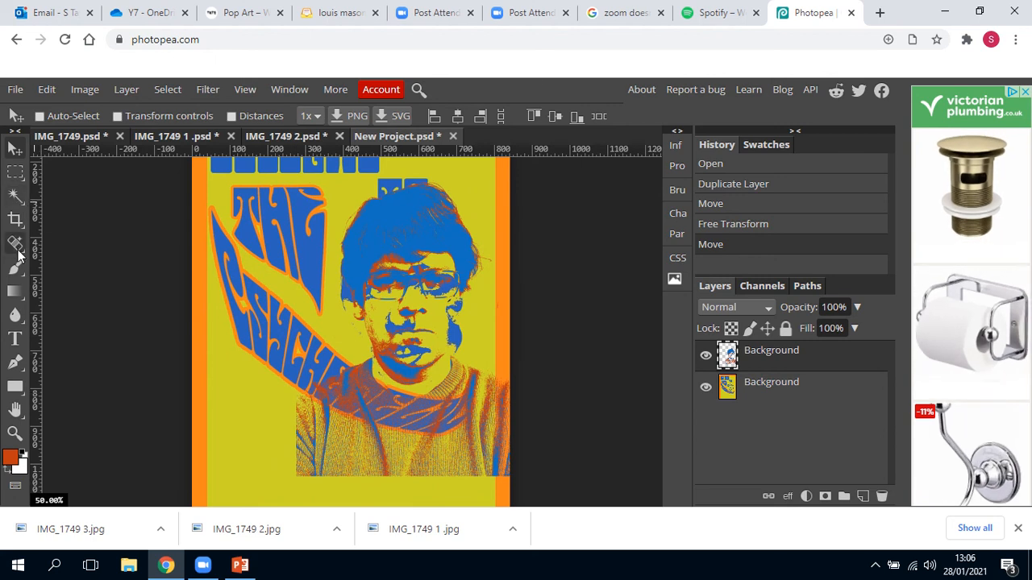
left_click(20, 221)
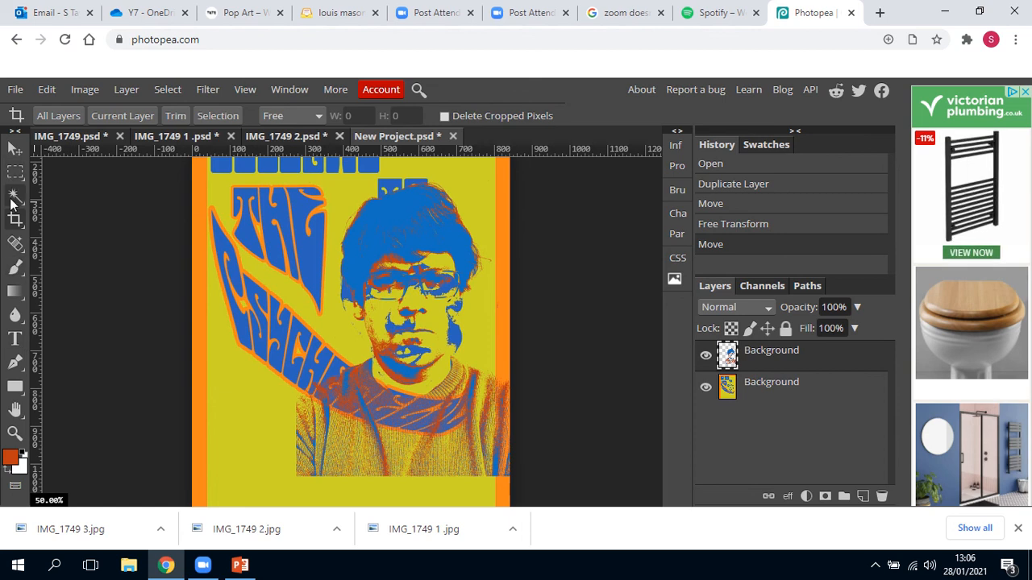
left_click(17, 364)
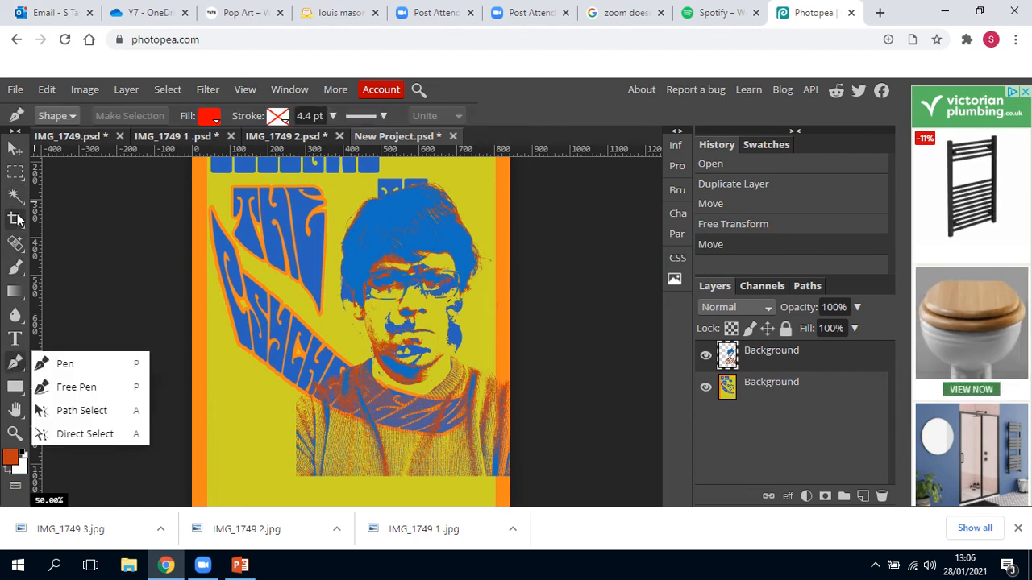
left_click(16, 196)
left_click(16, 196)
left_click(16, 220)
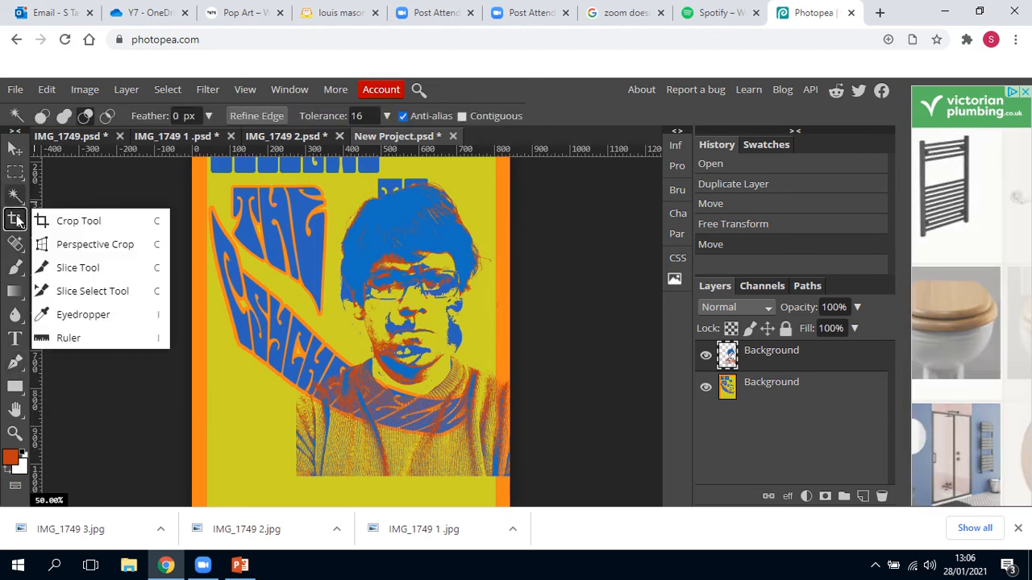
left_click(16, 245)
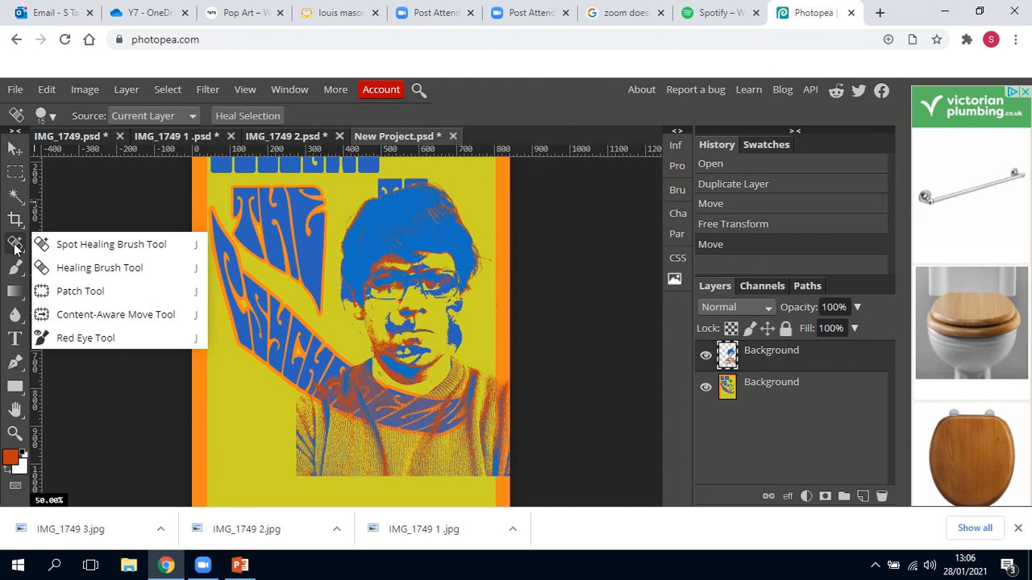
Erase the neck, shoulders and sweater from the portrait layer with a 228 px Eraser at 100% hardness, keeping only the head.
left_click(14, 271)
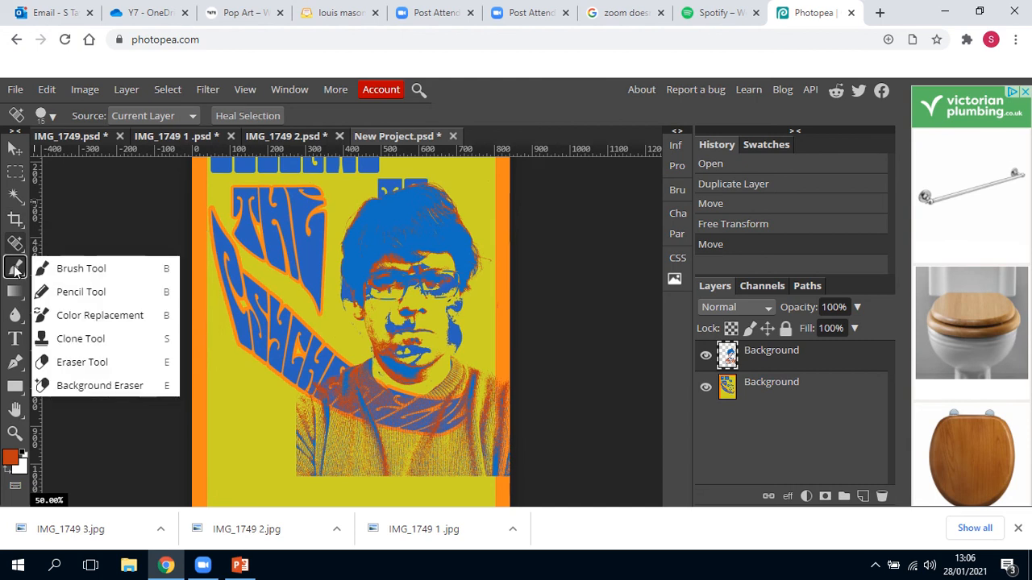
left_click(69, 361)
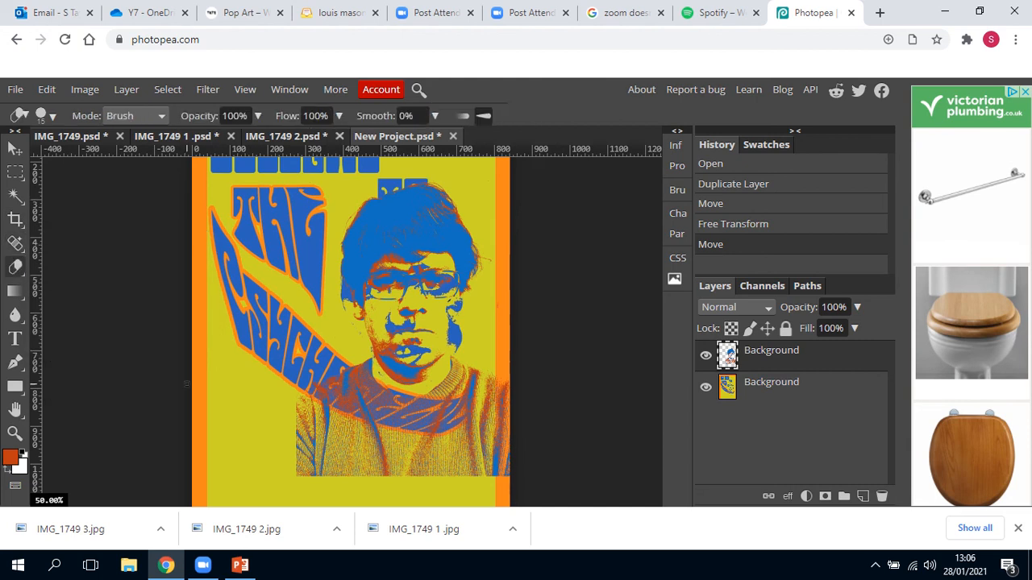
left_click(149, 117)
left_click(149, 118)
left_click(54, 119)
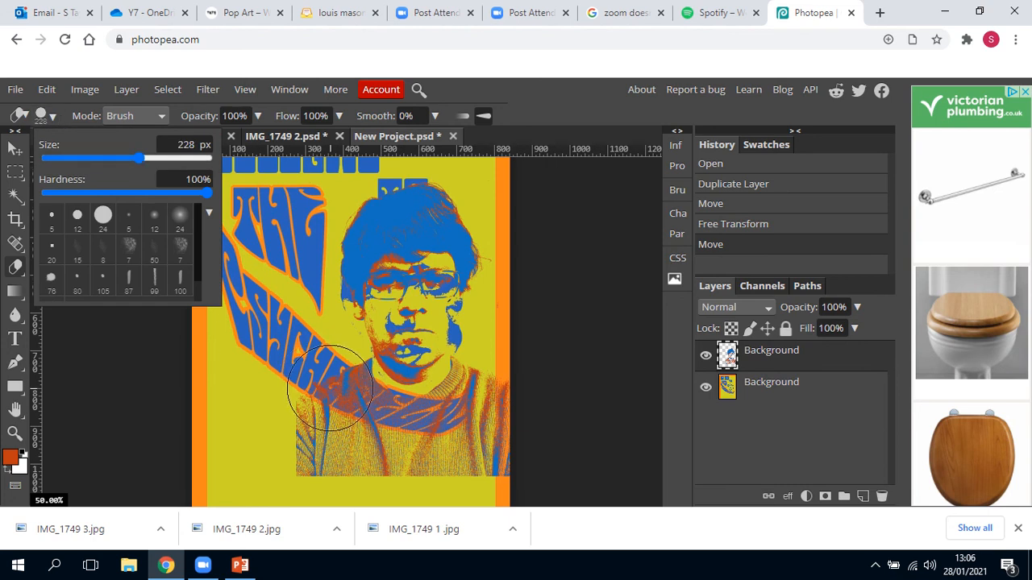
mouse_move(332, 385)
left_mouse_down()
mouse_move(327, 457)
mouse_move(350, 456)
mouse_move(360, 428)
mouse_move(450, 420)
mouse_move(472, 407)
left_mouse_up()
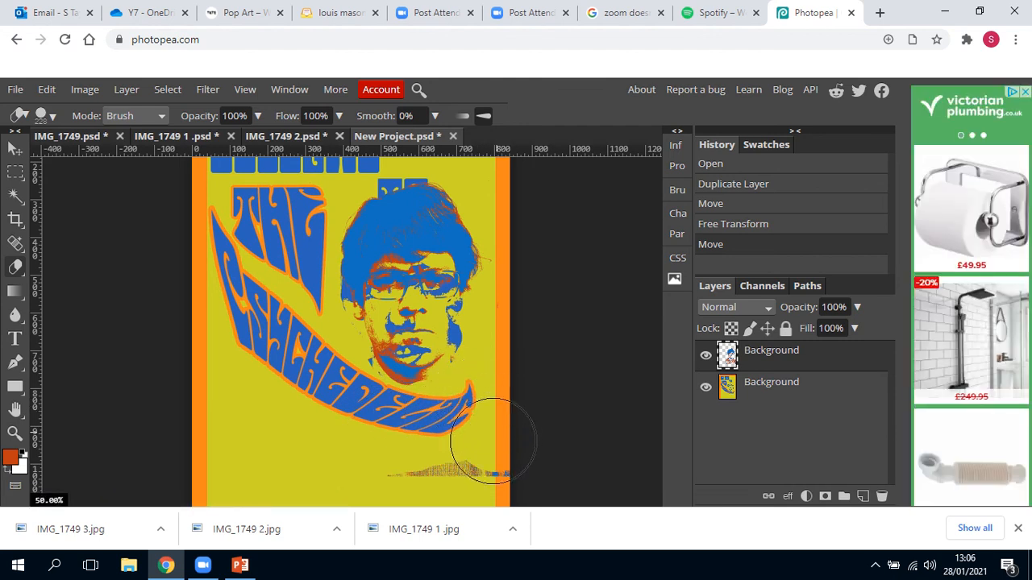
mouse_move(493, 440)
left_mouse_down()
mouse_move(417, 455)
mouse_move(502, 433)
left_mouse_up()
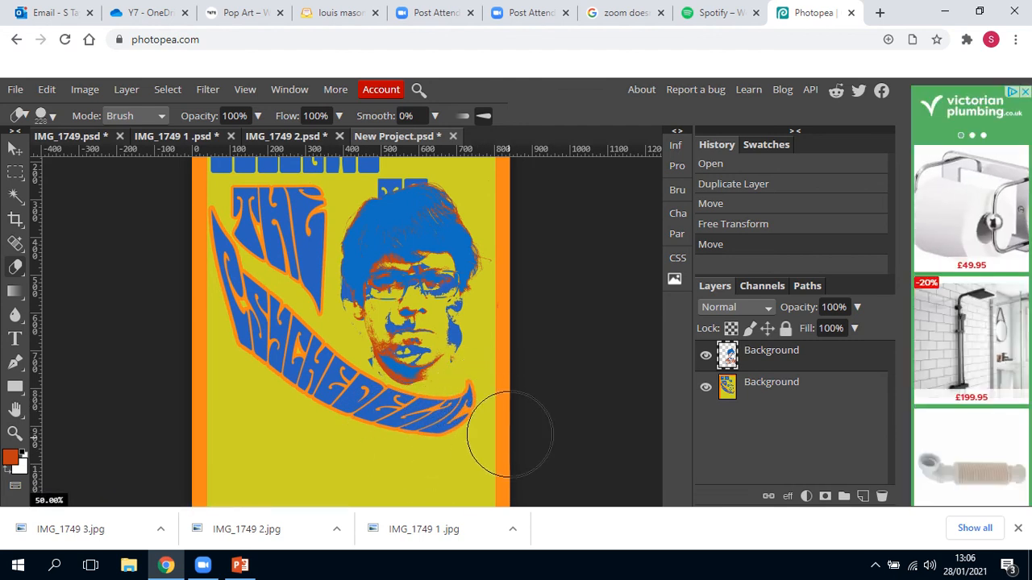
left_click(475, 393)
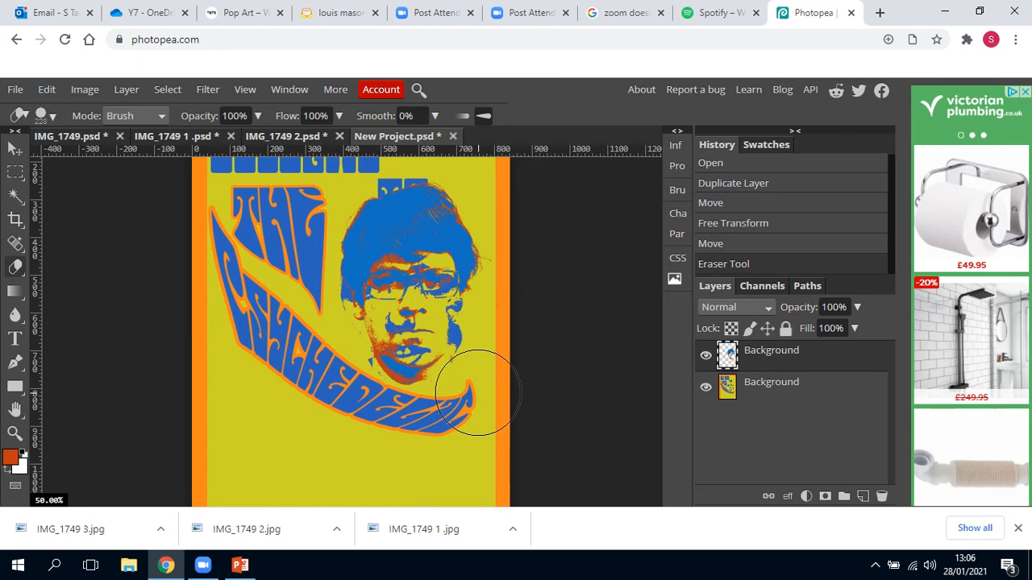
Move the cut-out head slightly down and left, with the hair just below the word TO and the chin over the curved lettering.
key("v")
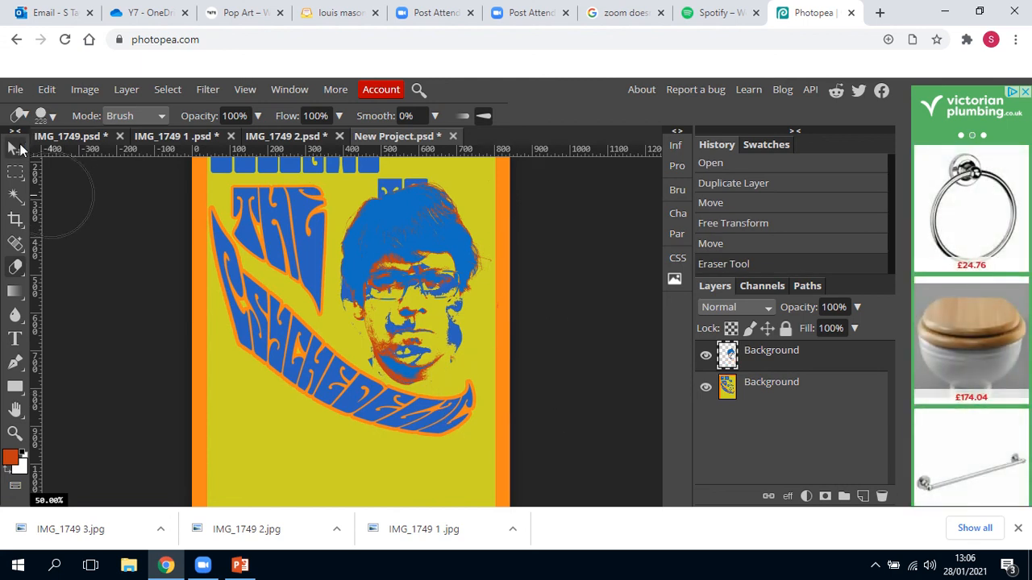
left_click_drag(453, 214, 430, 241)
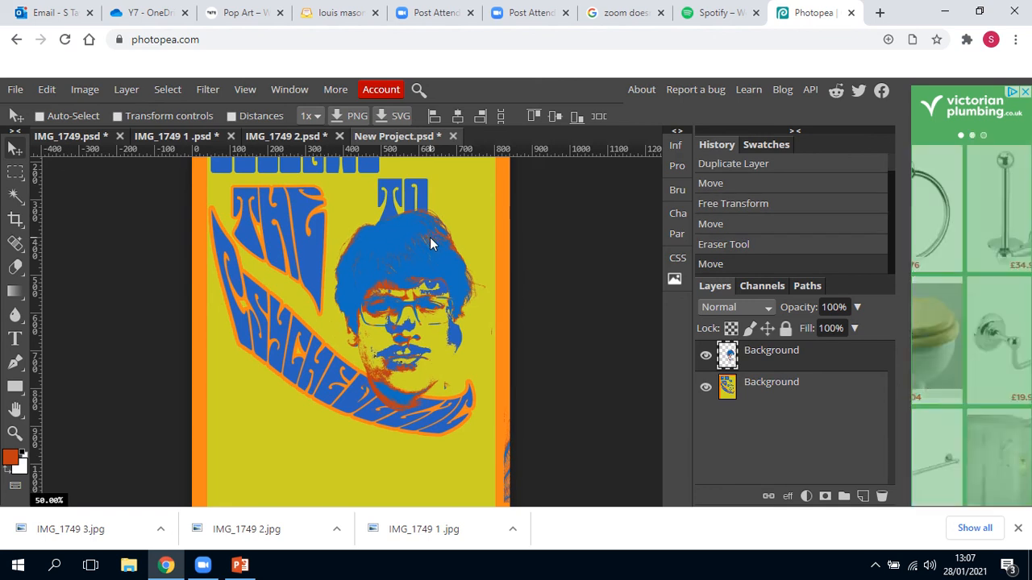
mouse_move(457, 10)
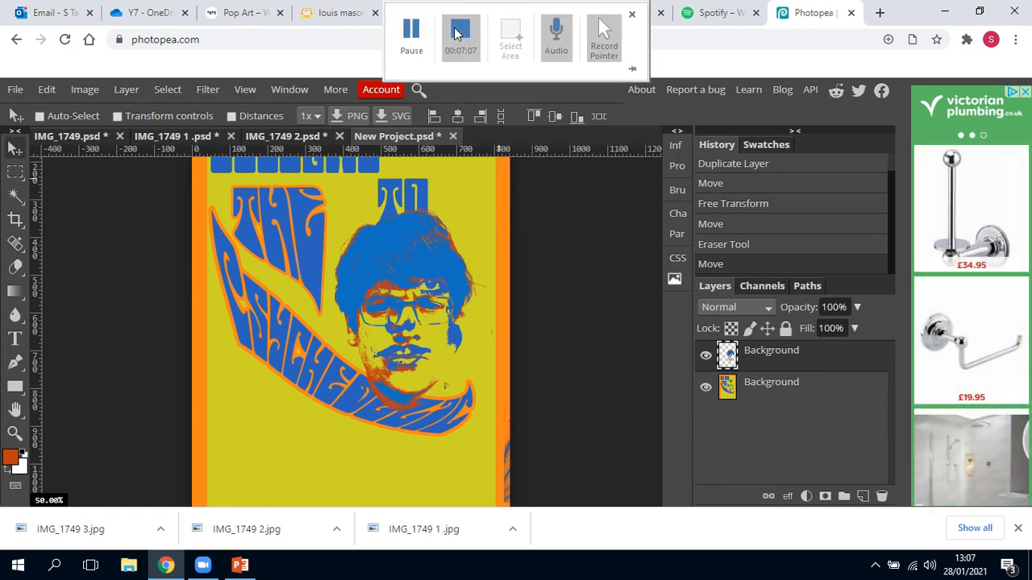